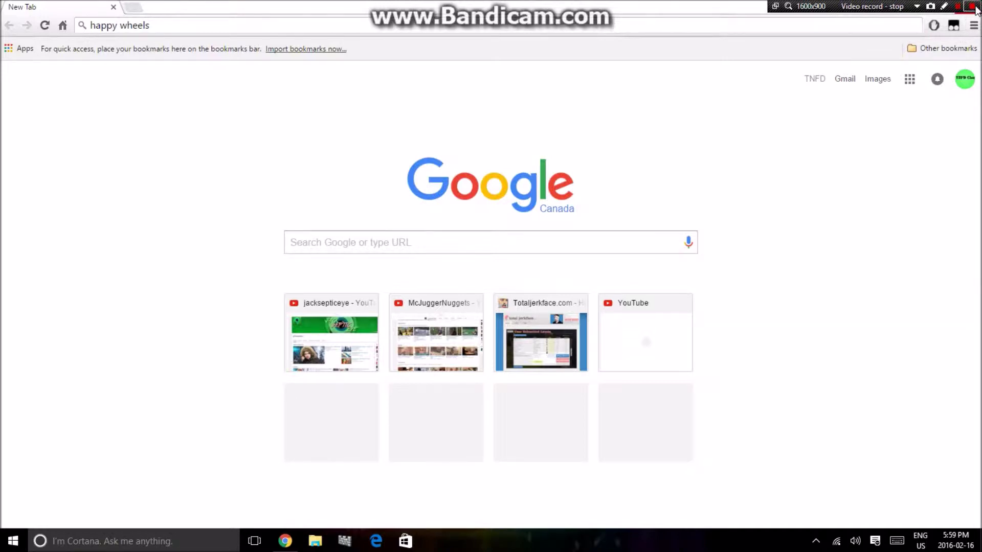
Load totaljerkface.com/happy_wheels.tjf from the Totaljerkface.com tile on Chrome's New Tab page.
left_click(974, 8)
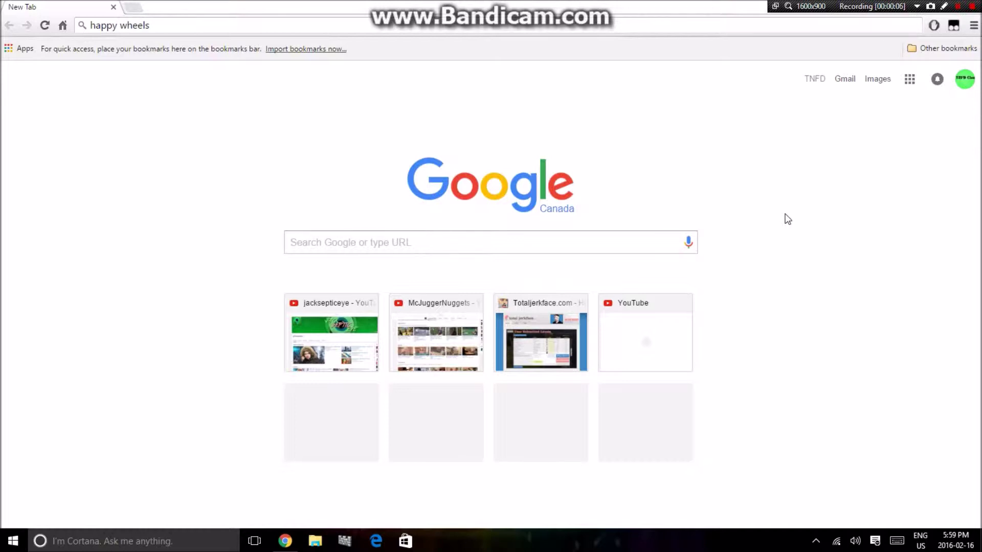
left_click(540, 337)
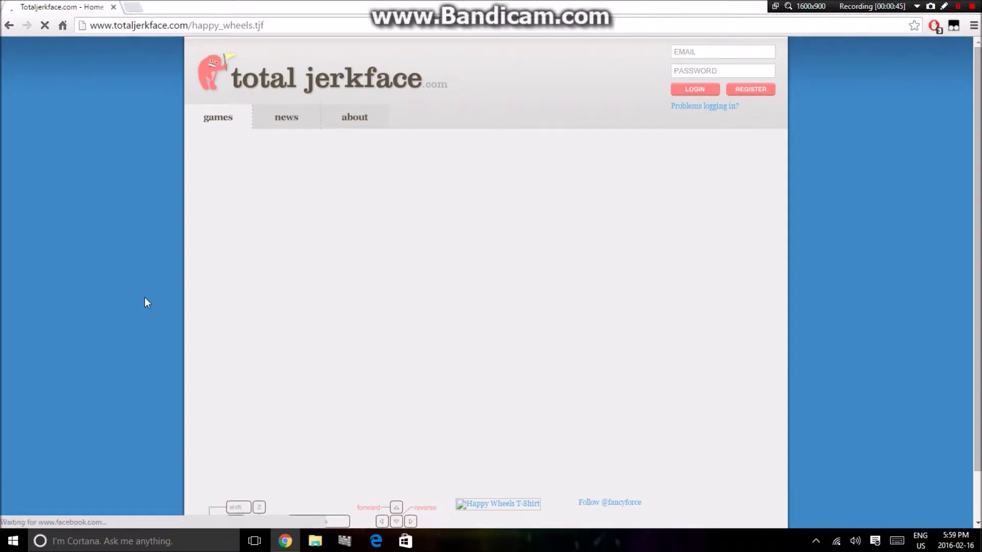
scroll(352, 175, "down", 1)
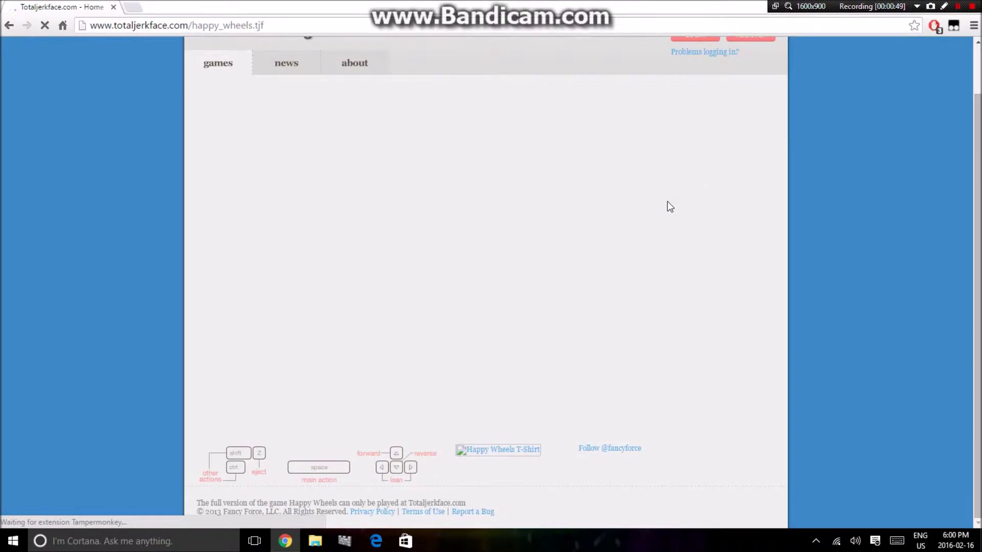
Once Happy Wheels finishes loading, go to BROWSE LEVELS for this week's newest user levels.
left_click(957, 8)
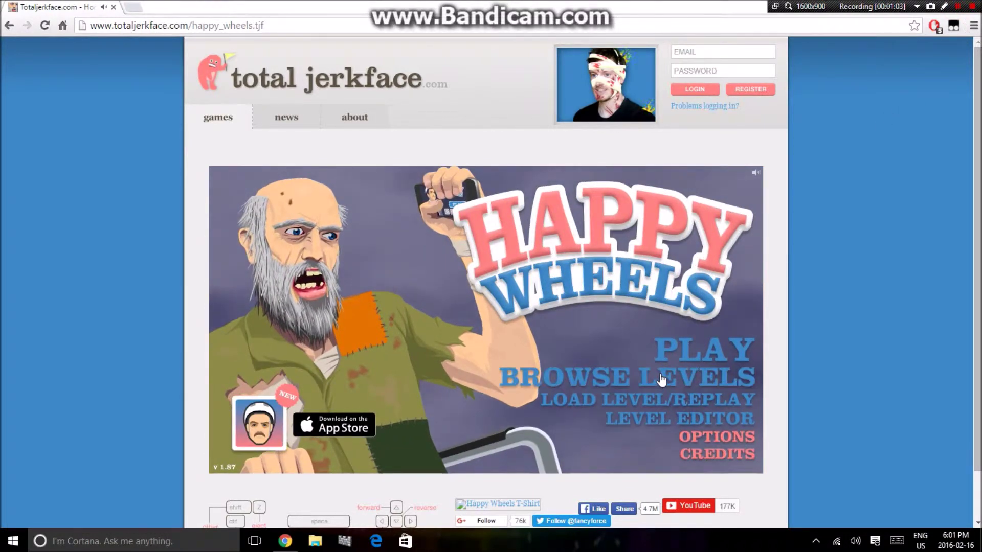
left_click(660, 378)
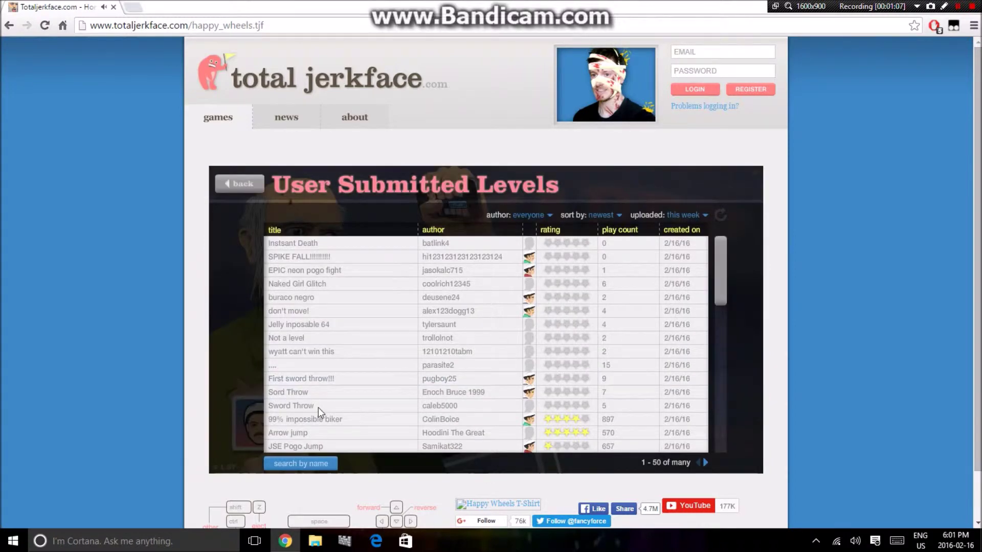
Refresh the list sorted by rating for today's uploads, then launch SPIKE FALL RAIMBOW.
left_click(604, 218)
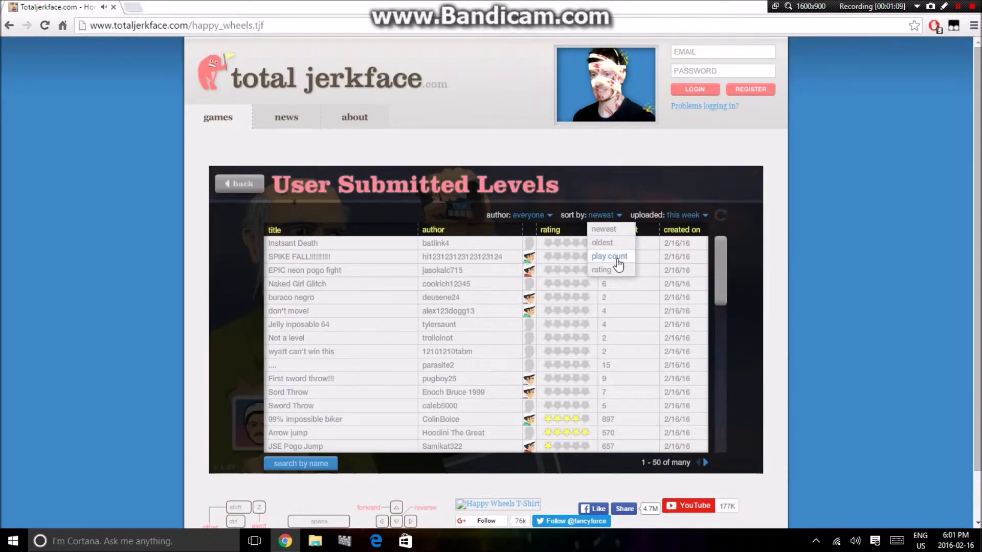
left_click(619, 269)
left_click(688, 216)
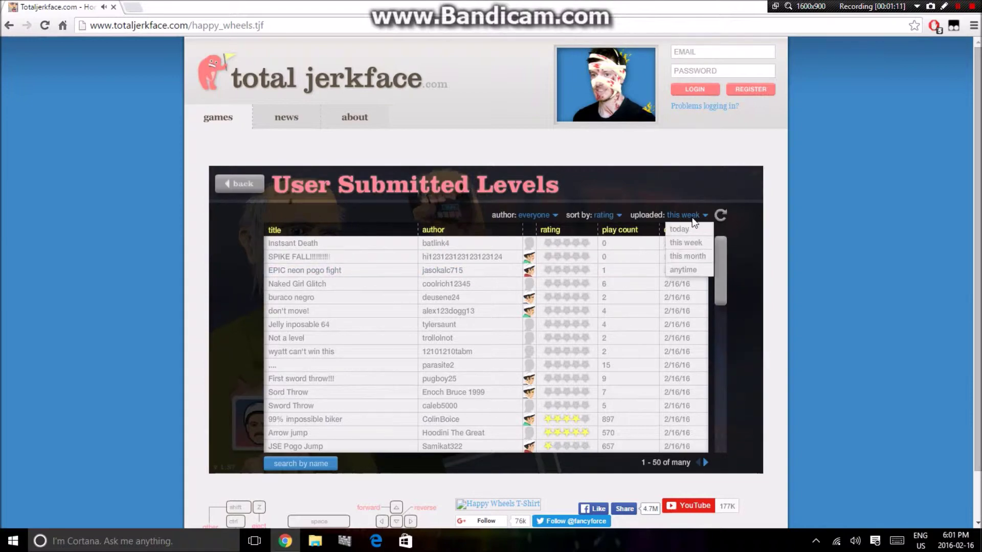
left_click(679, 228)
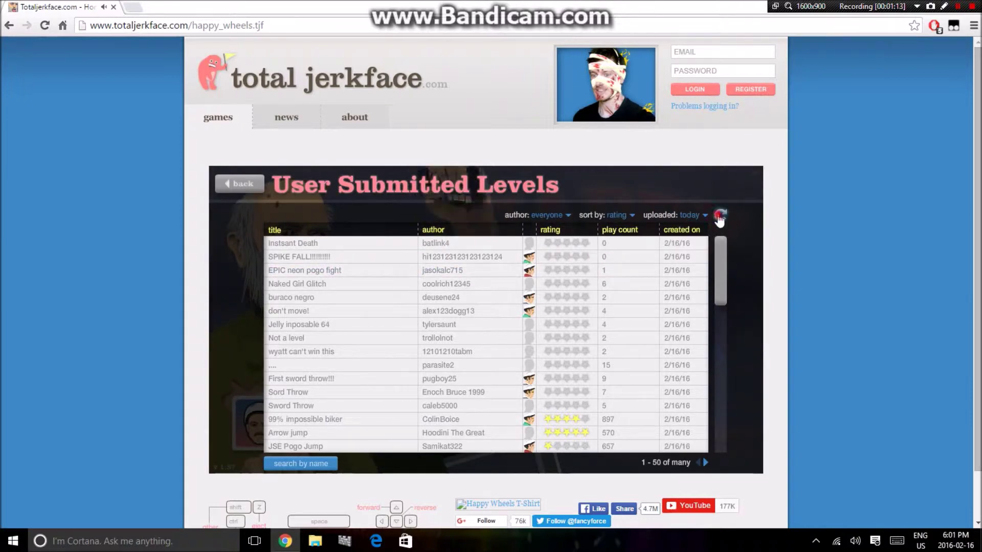
left_click(720, 219)
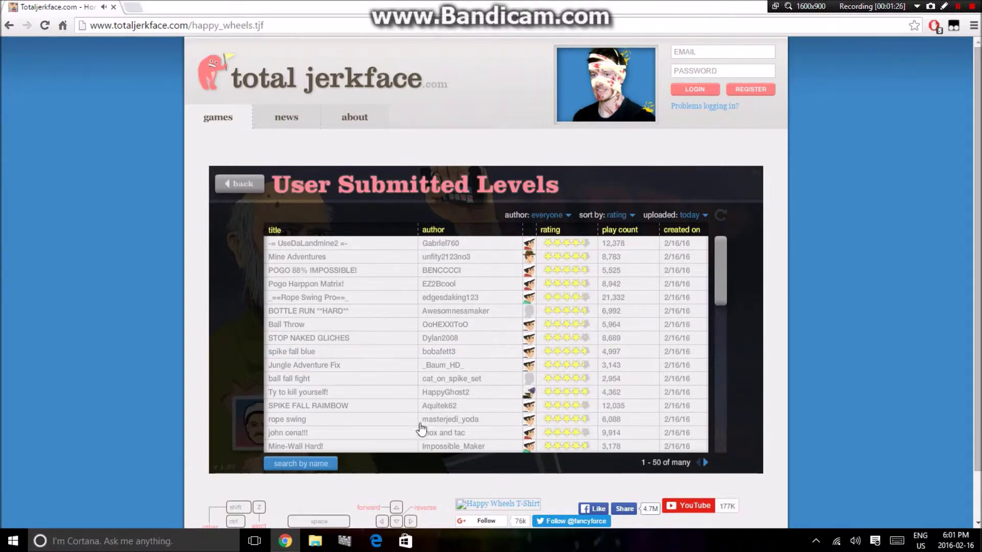
left_click(406, 407)
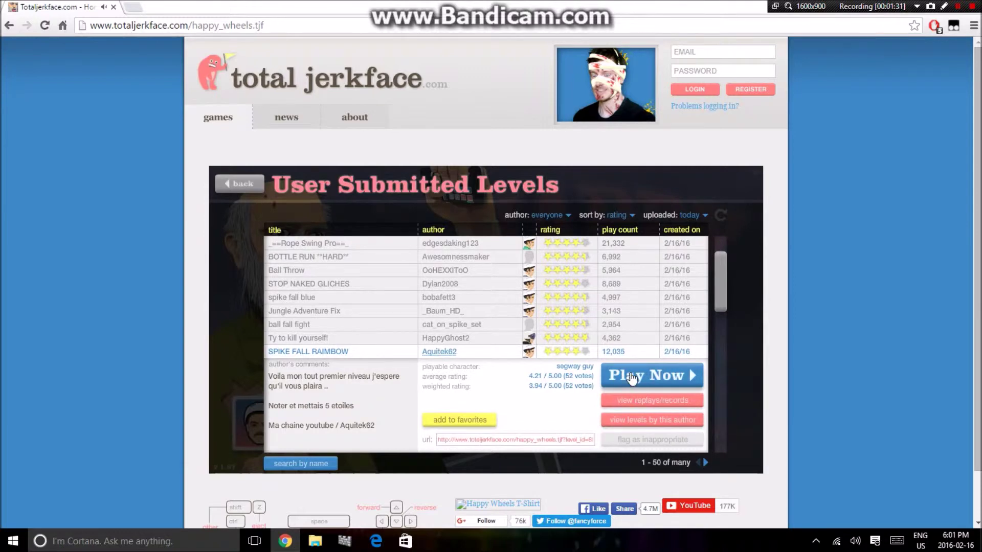
left_click(630, 377)
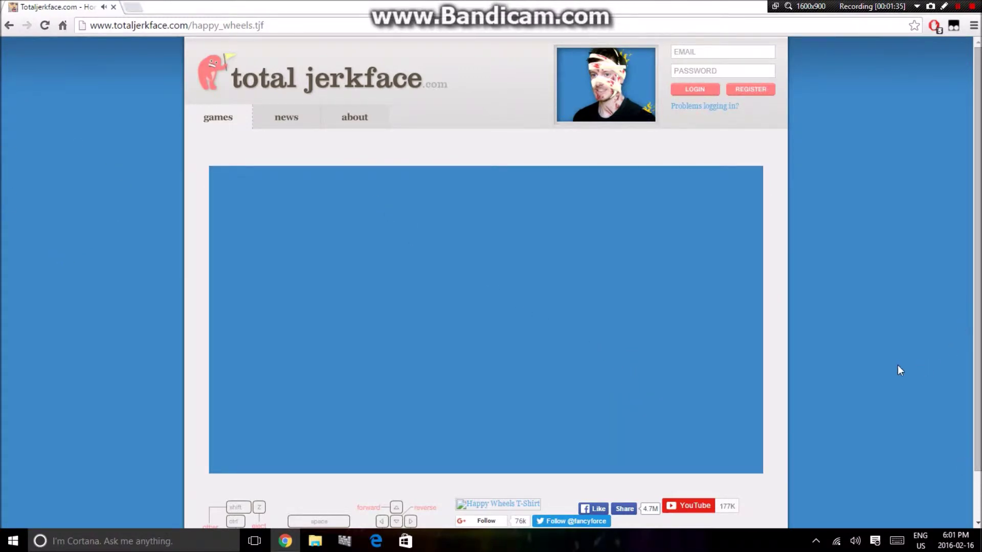
Ride the segway up the ramp through SPIKE FALL RAIMBOW, then exit to the level list.
key("Up")
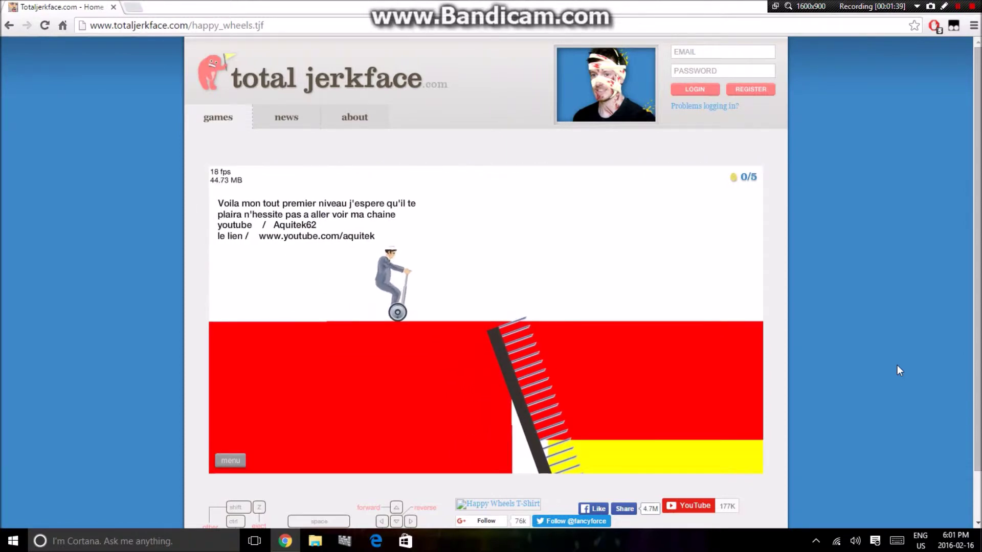
key("Down")
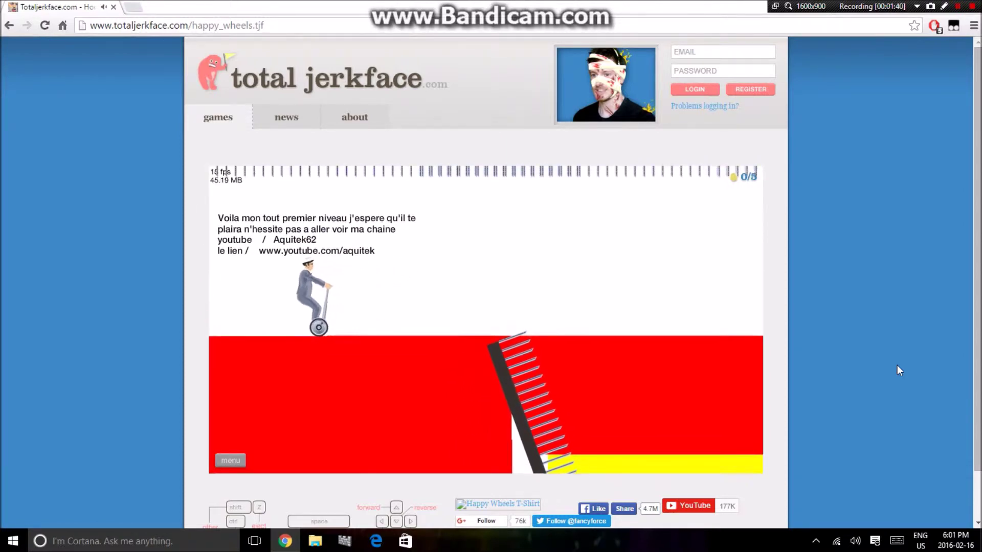
key("Up")
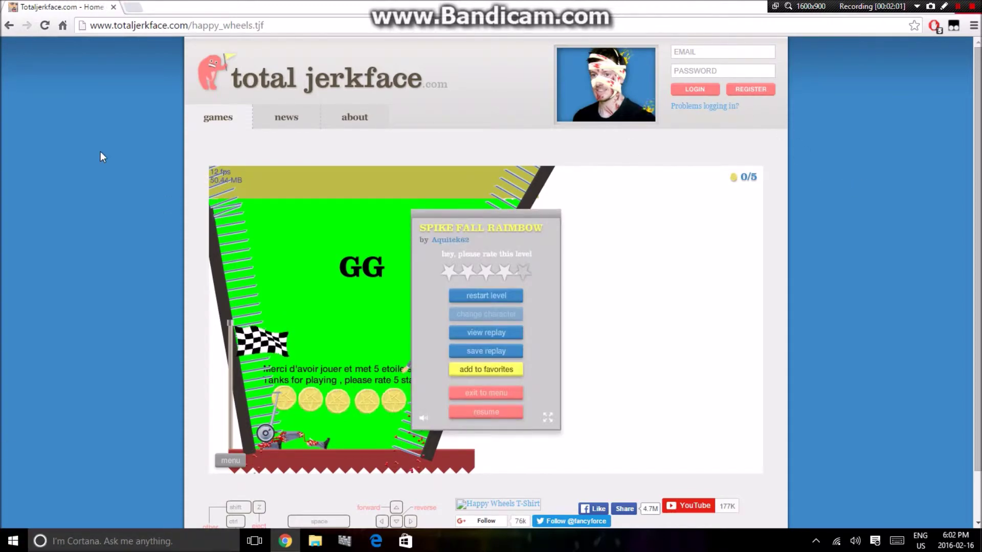
left_click(484, 395)
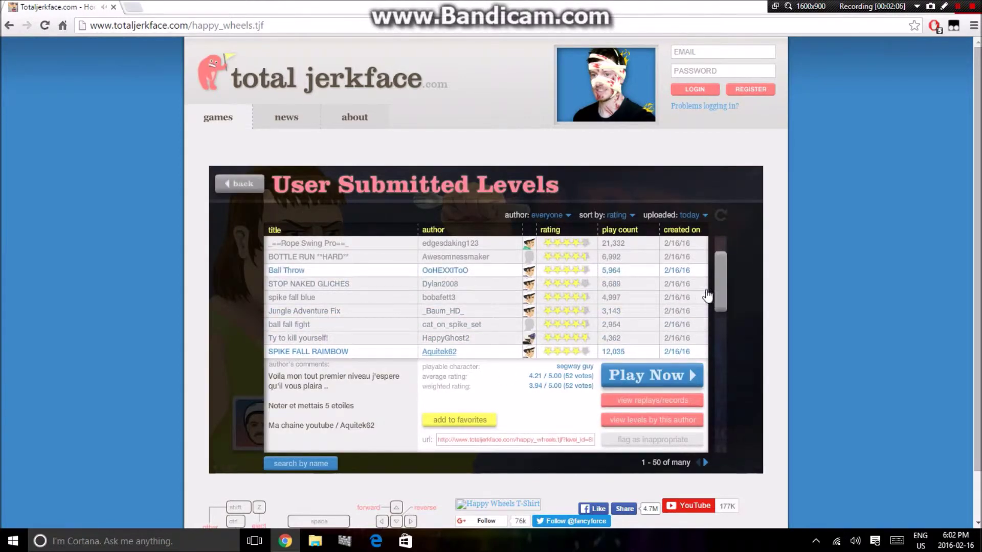
scroll(725, 326, "down", 3)
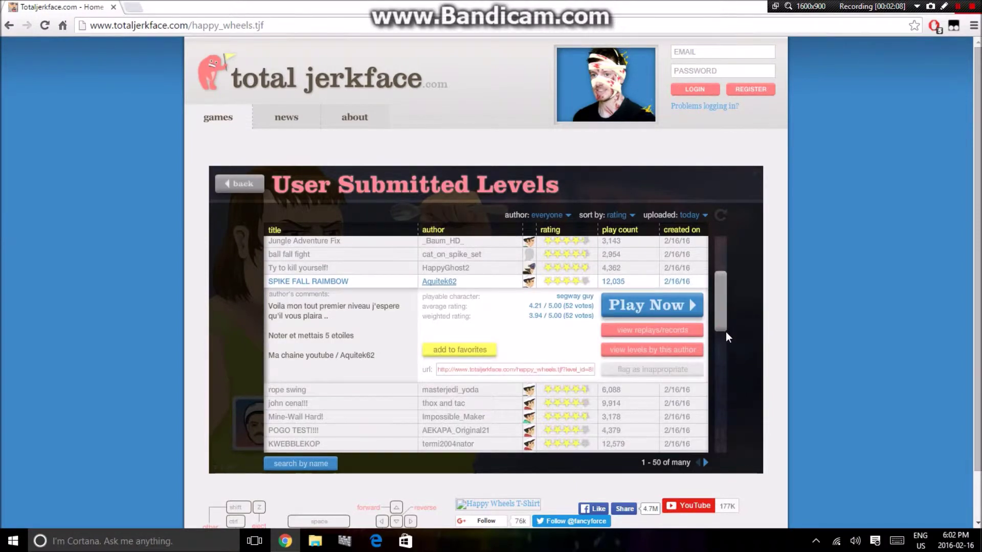
scroll(725, 335, "down", 2)
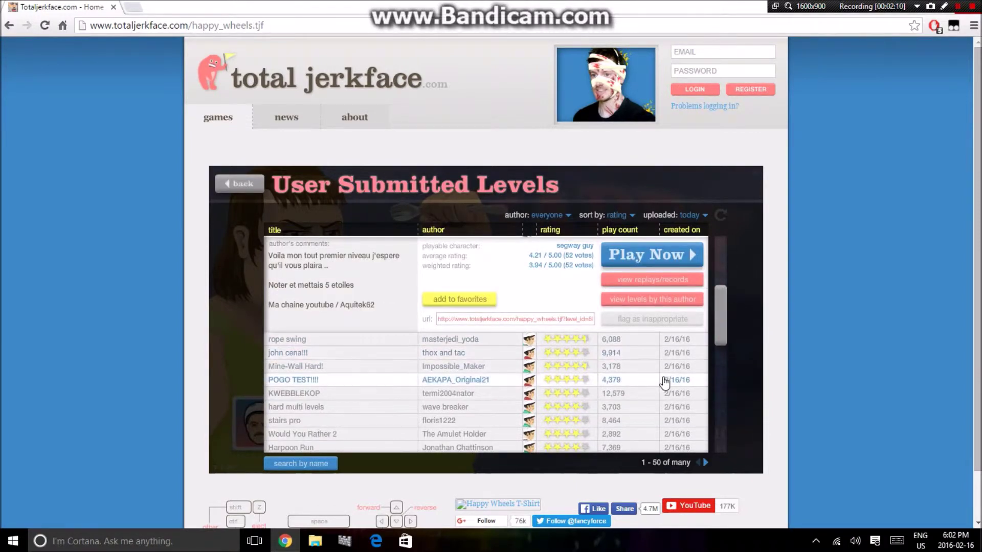
Launch POGO TEST!!!! and bounce the pogo rider forward over the obstacles.
left_click(662, 381)
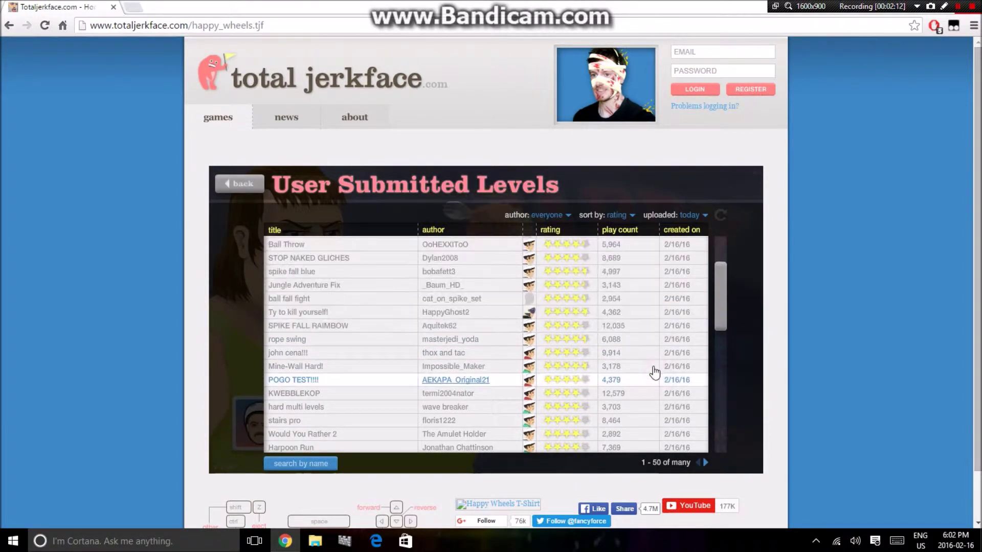
left_click(658, 375)
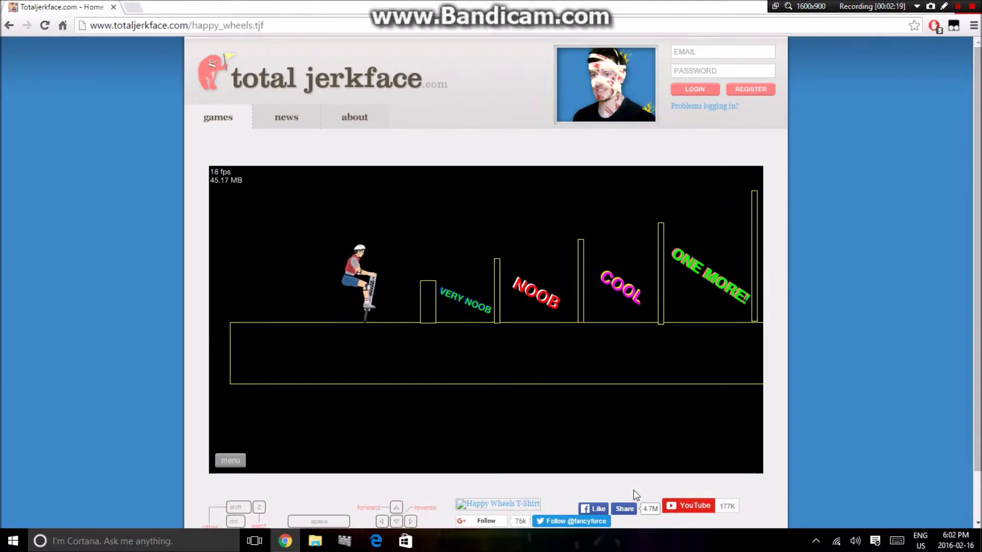
key("space")
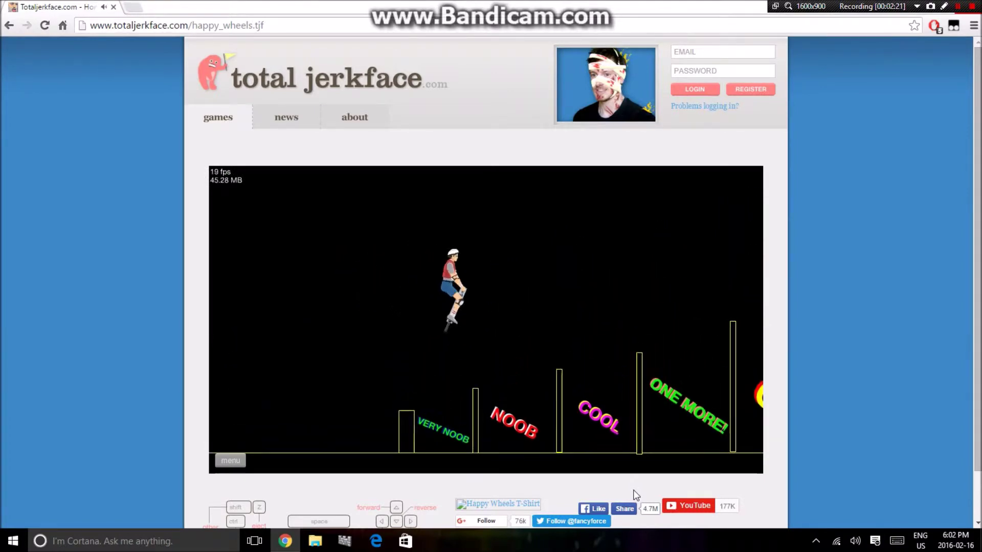
key("Right")
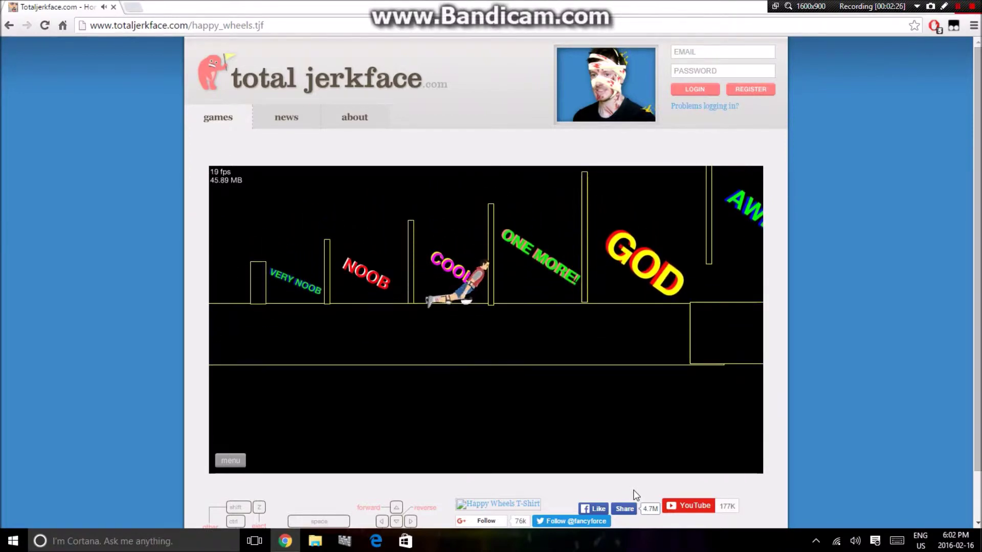
Restart after crashes and bounce through to a 43.27-second victory, then exit to the list.
key("Return")
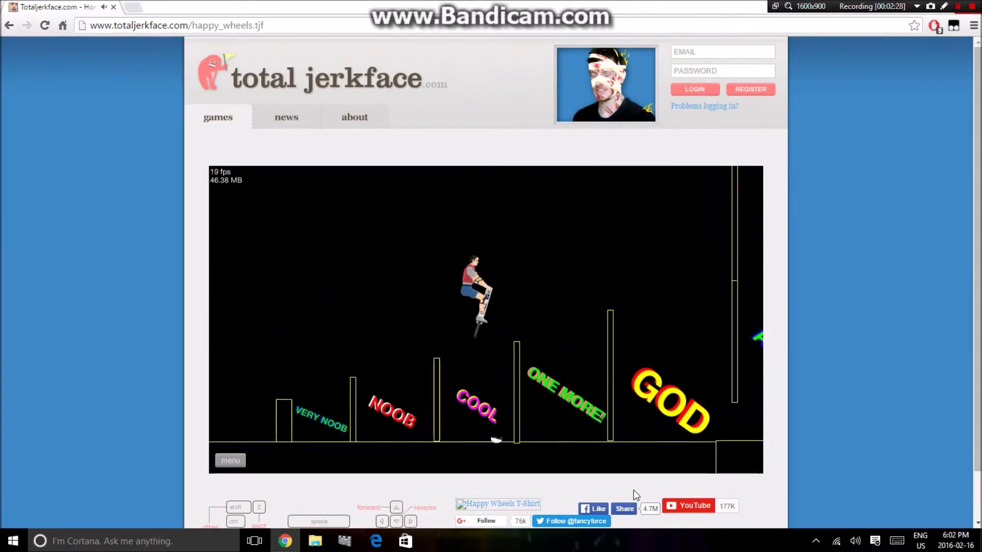
key("Right")
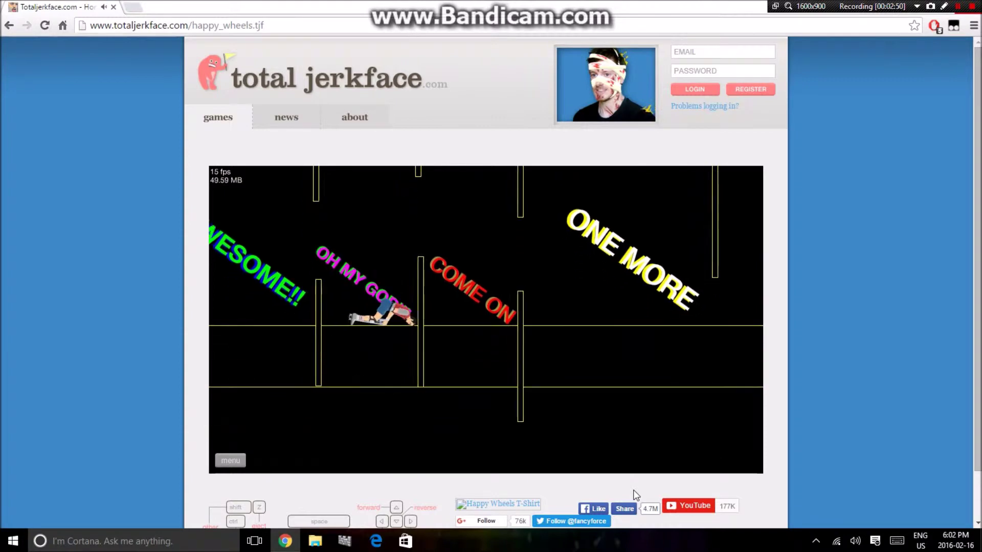
key("space")
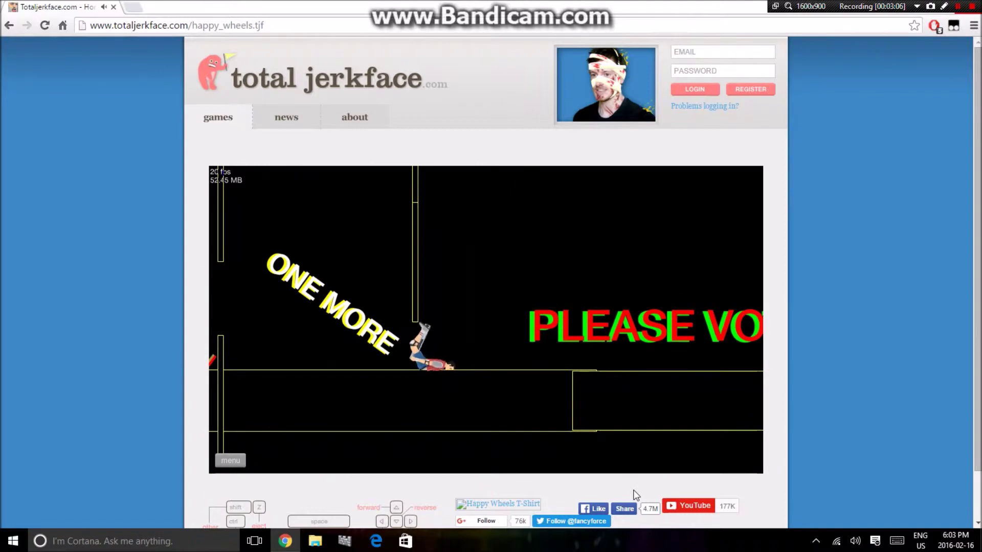
key("Return")
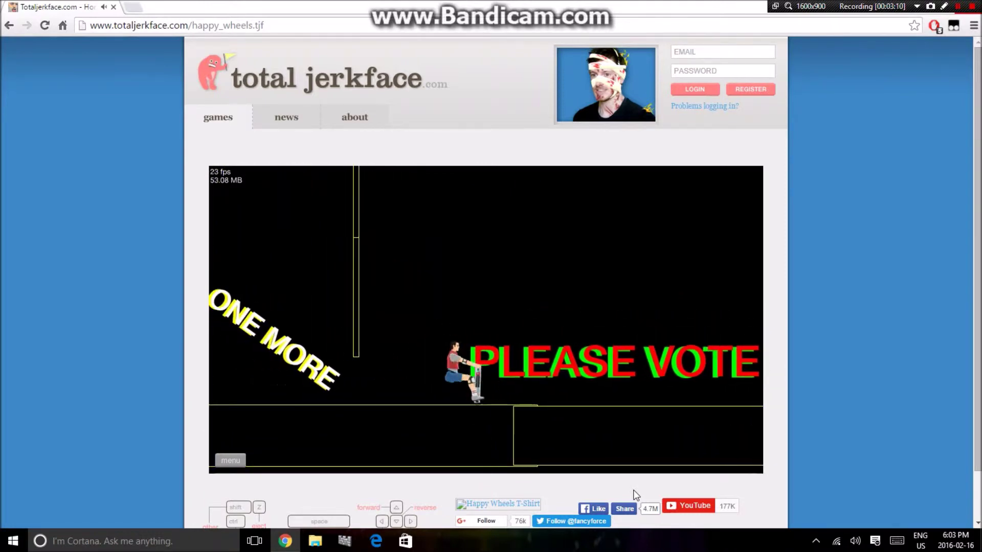
key("space")
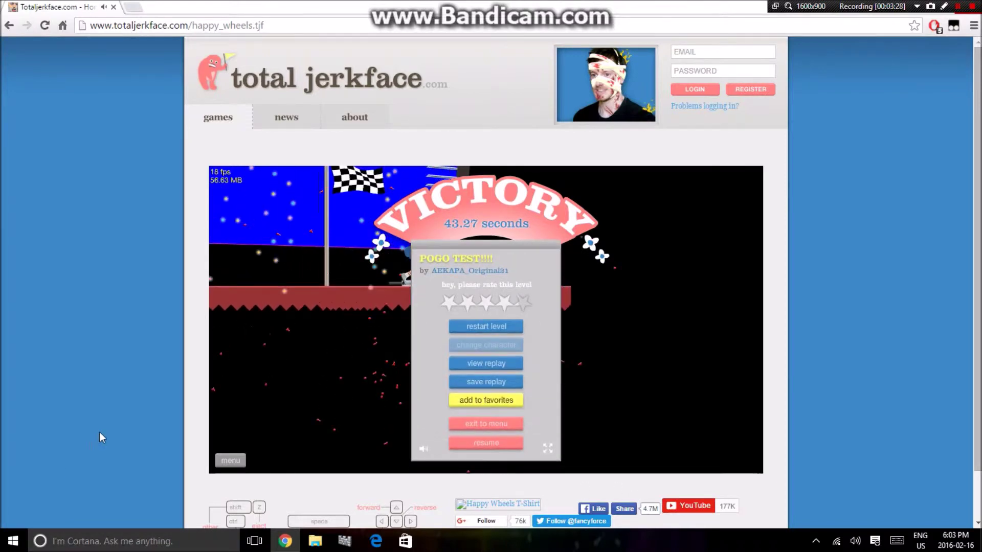
left_click(485, 424)
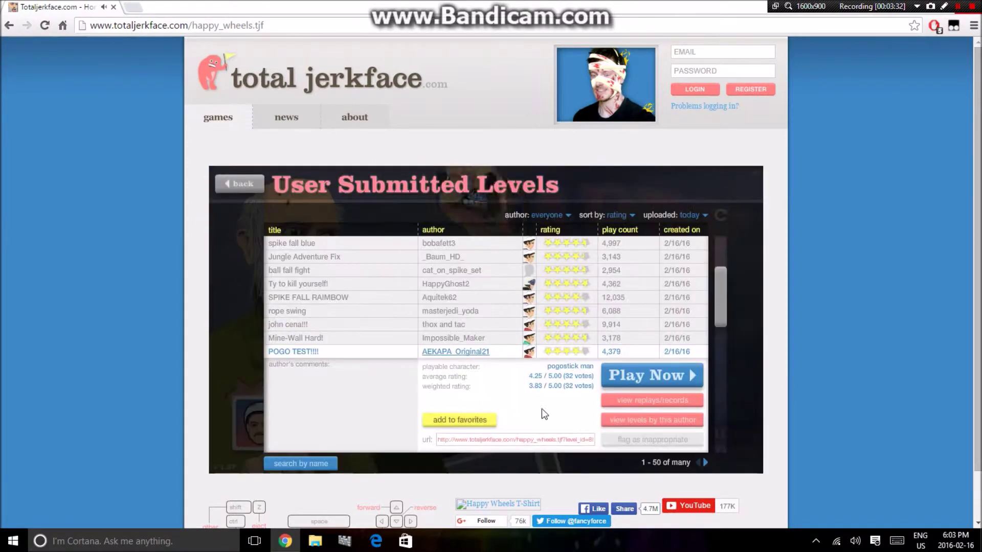
Beat john cena!!! in 9.30 seconds, then close the level browser to the title menu.
left_click(664, 327)
left_click(676, 350)
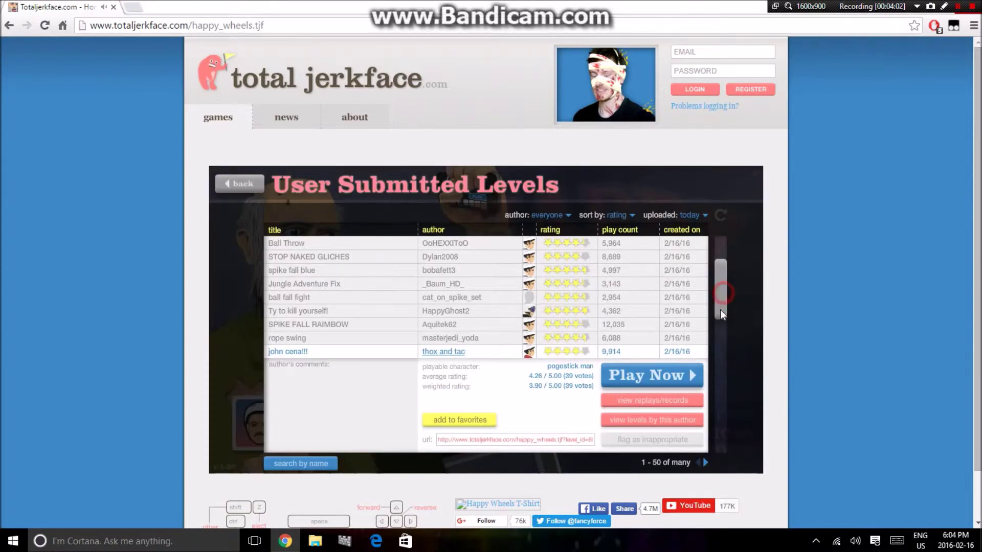
left_click_drag(720, 309, 720, 337)
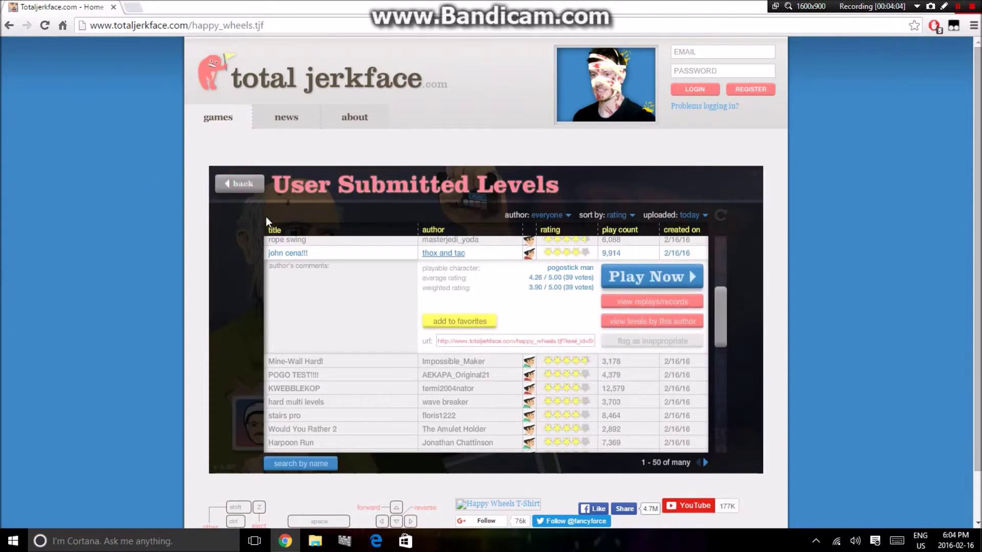
left_click(239, 185)
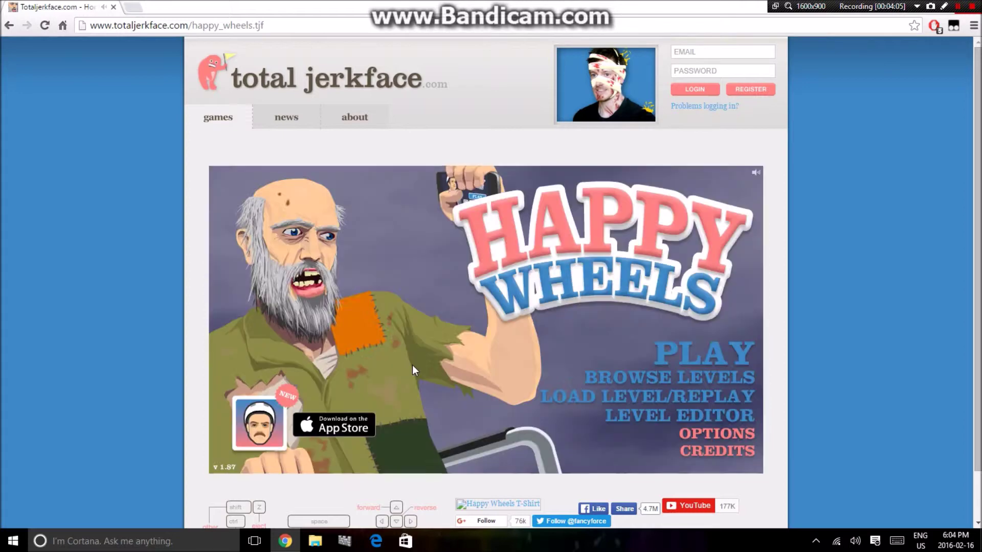
In Options, set 400 particles and turn compressed textures on, then reopen the user levels list.
left_click(691, 433)
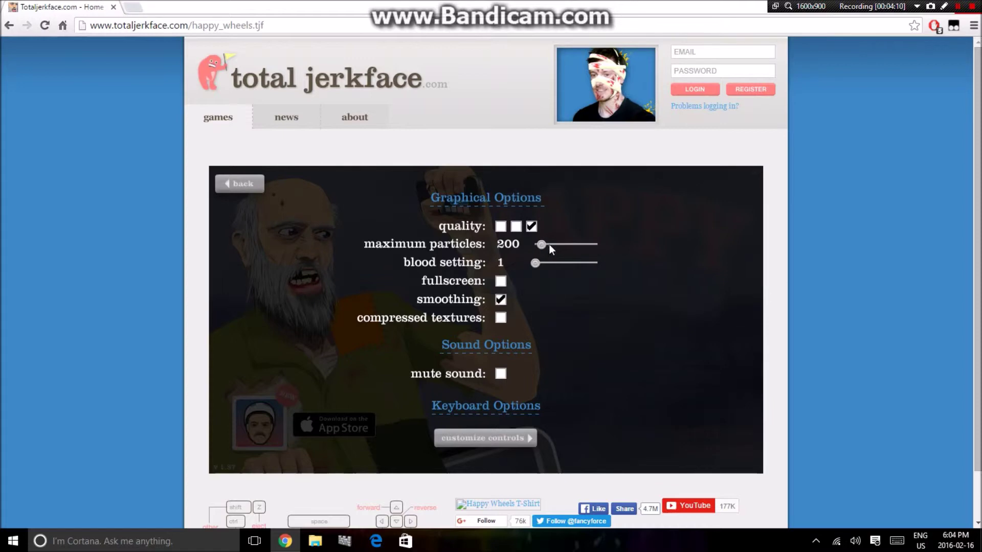
left_click_drag(541, 244, 548, 243)
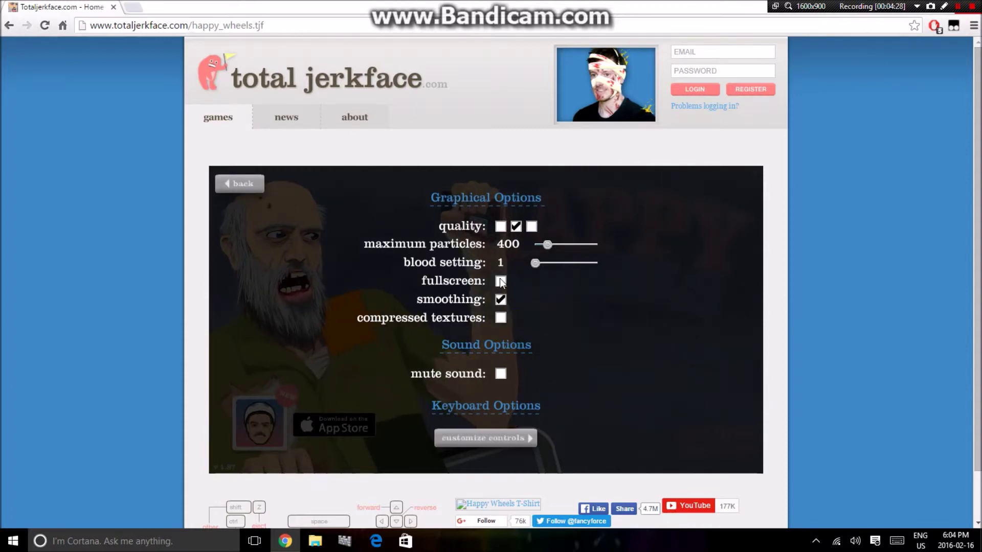
left_click(500, 320)
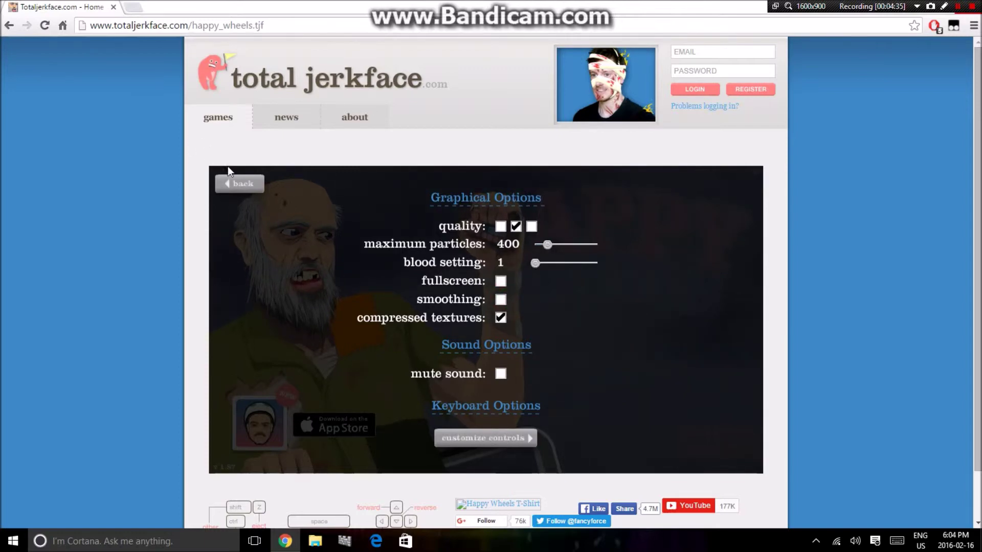
left_click(247, 185)
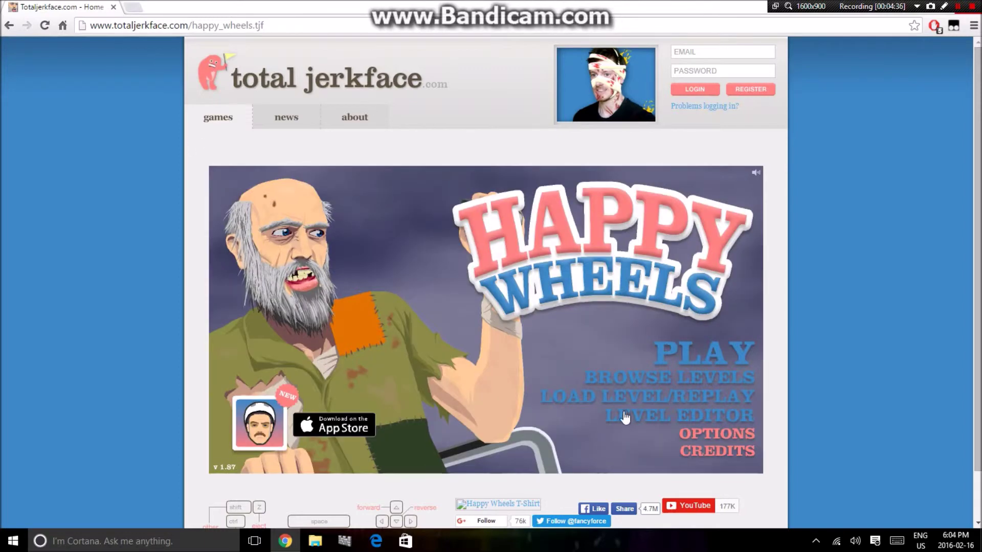
left_click(637, 380)
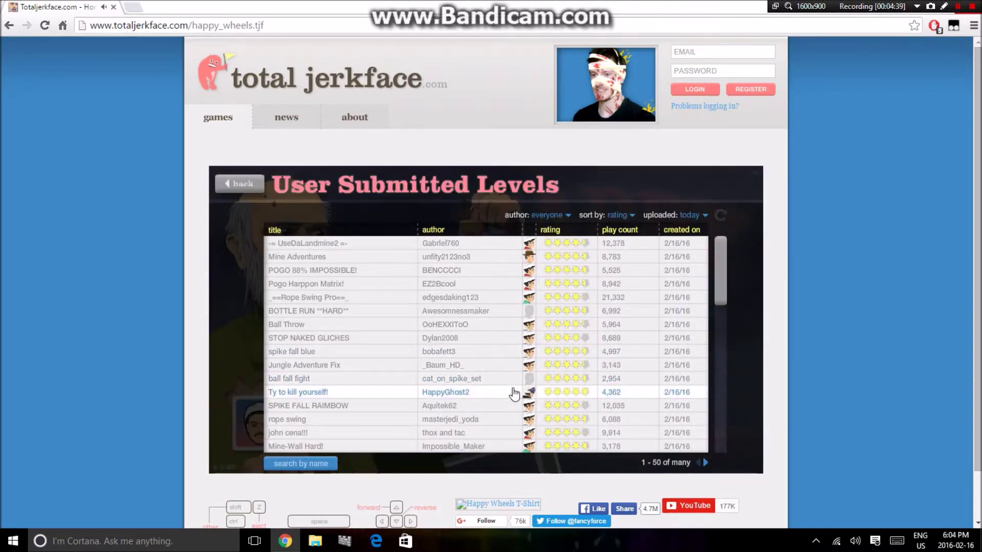
Launch ball fall fight with a chosen character, then restart it from the pause menu.
left_click(513, 381)
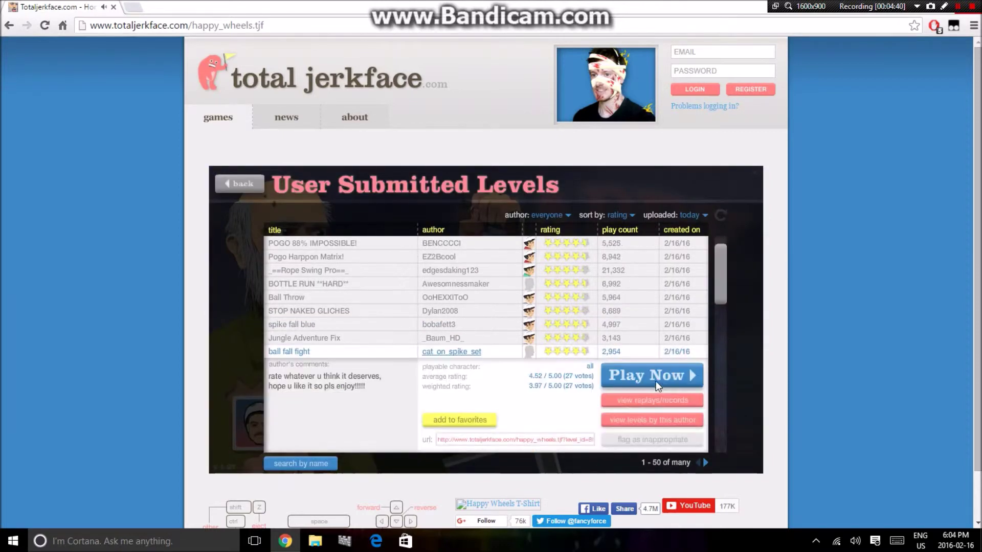
left_click(655, 376)
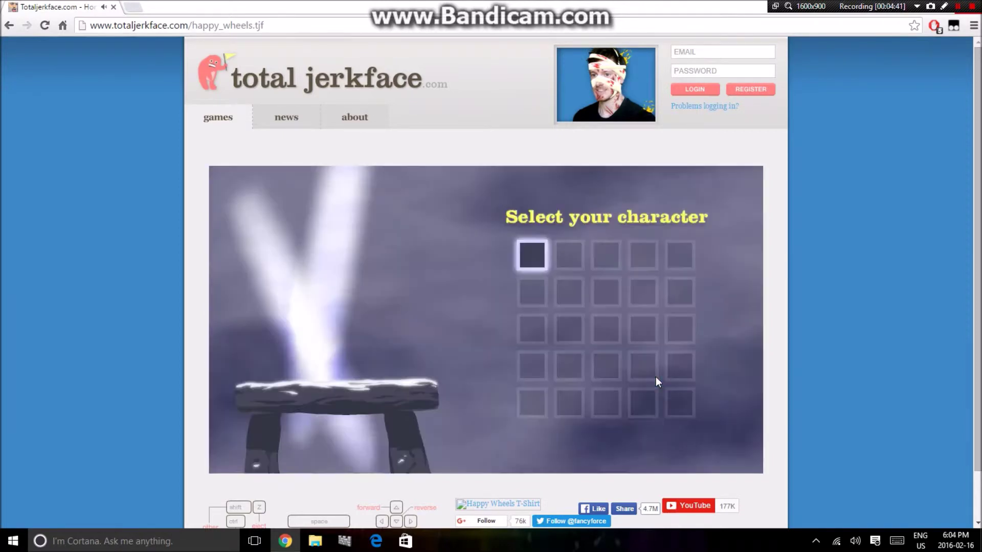
left_click(576, 260)
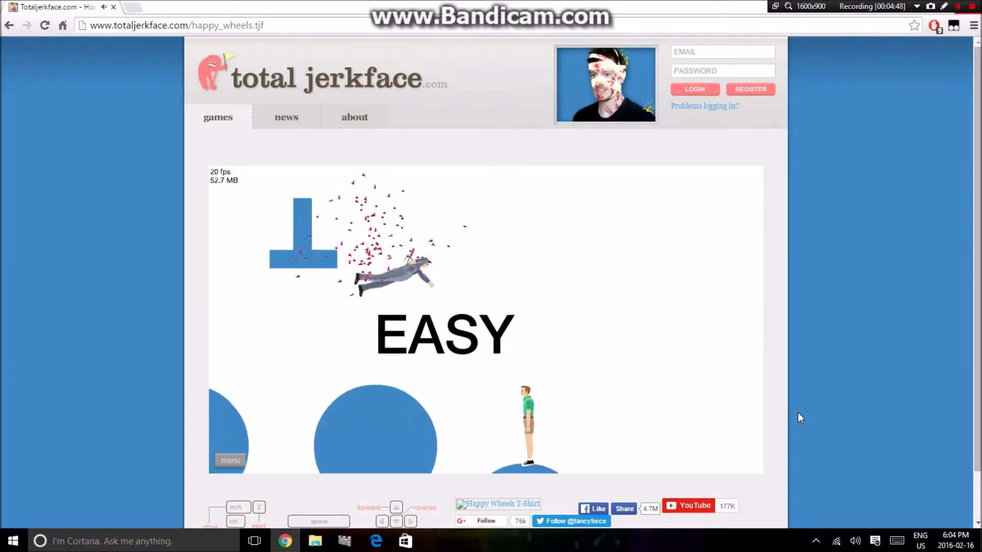
key("Return")
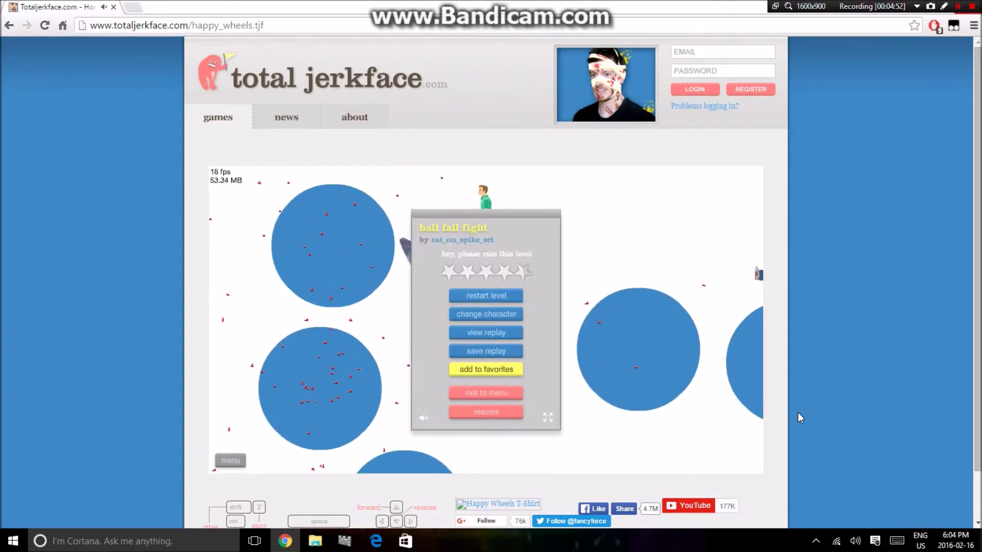
key("Return")
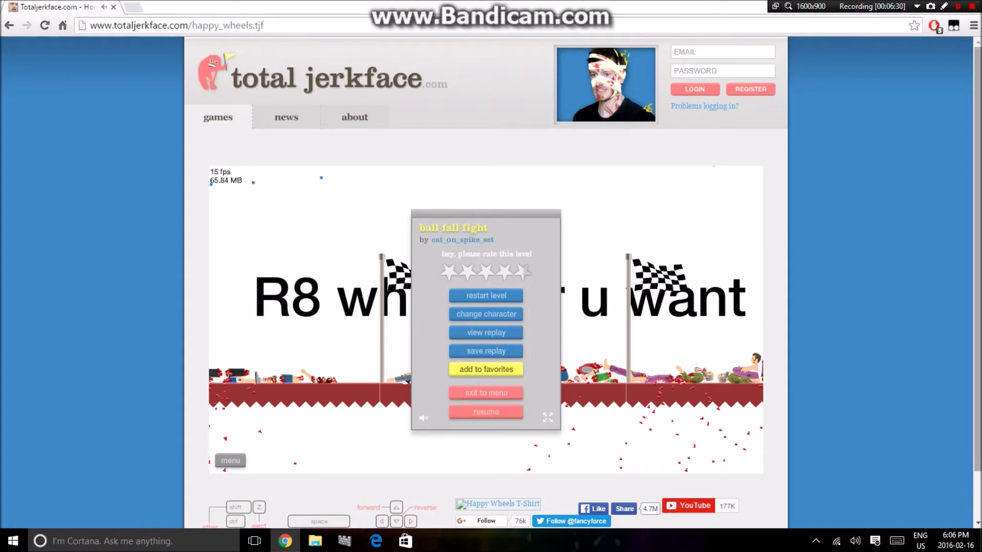
left_click(501, 390)
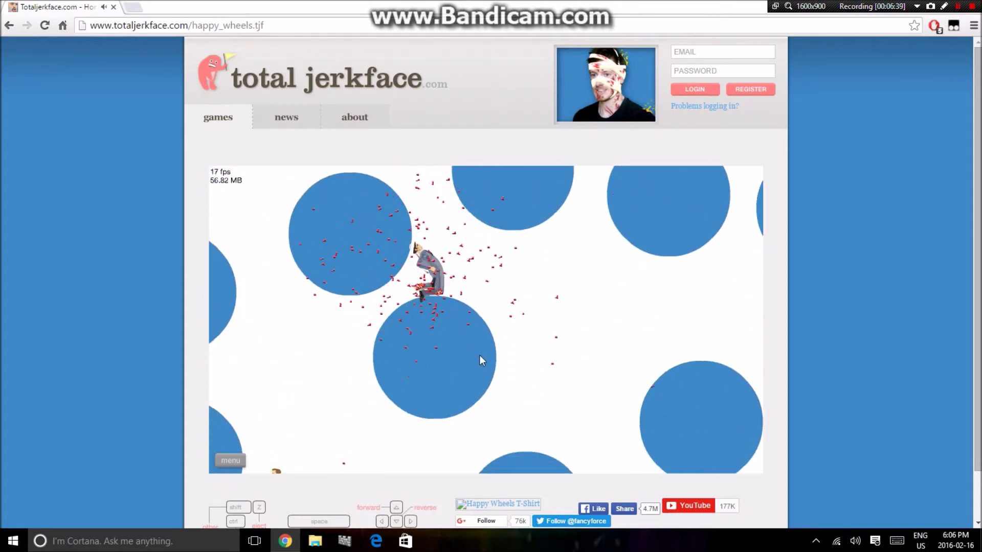
Pause ball fall fight, then launch Jungle Adventure Fix from the level list.
left_click(630, 511)
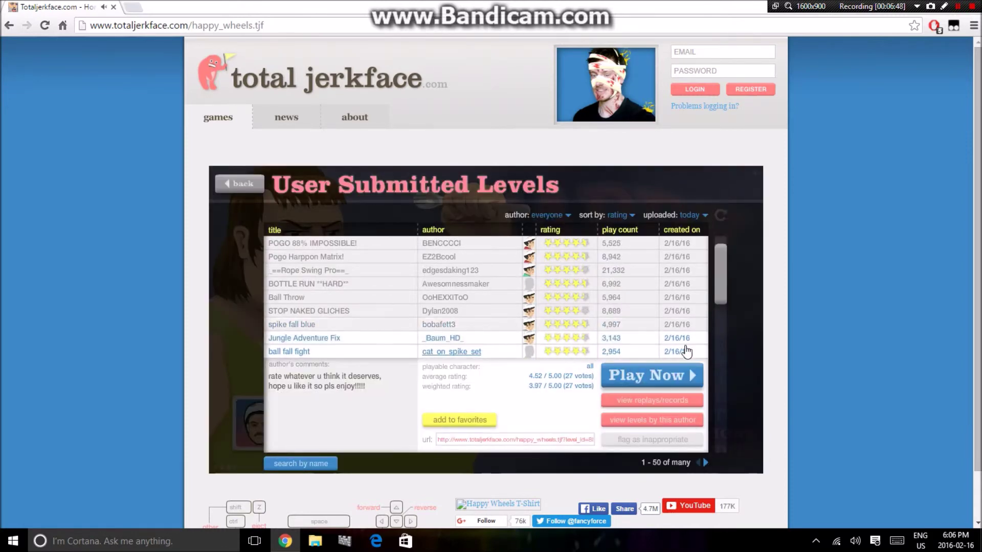
left_click(621, 341)
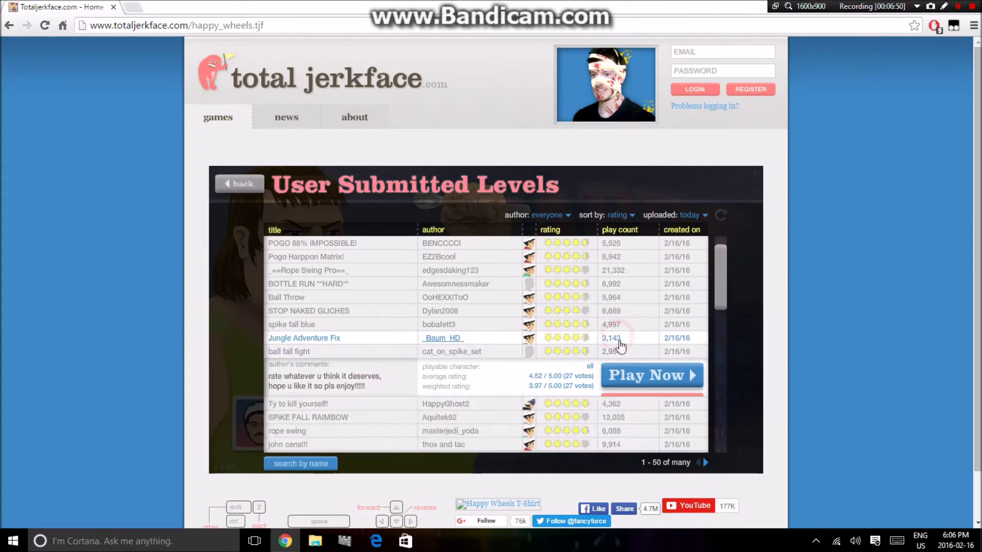
left_click(645, 364)
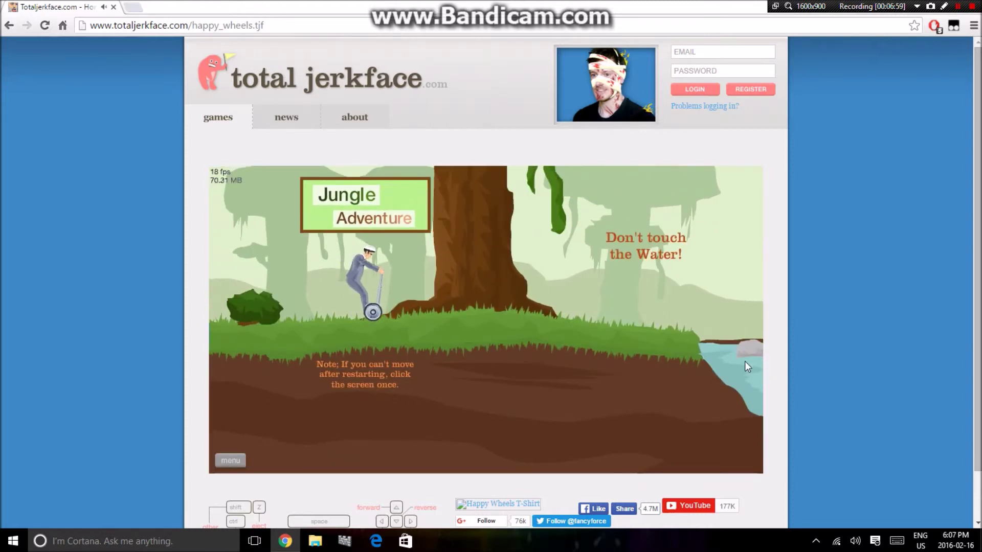
Drive the segway forward across the water toward the log until Game Over.
key("Up")
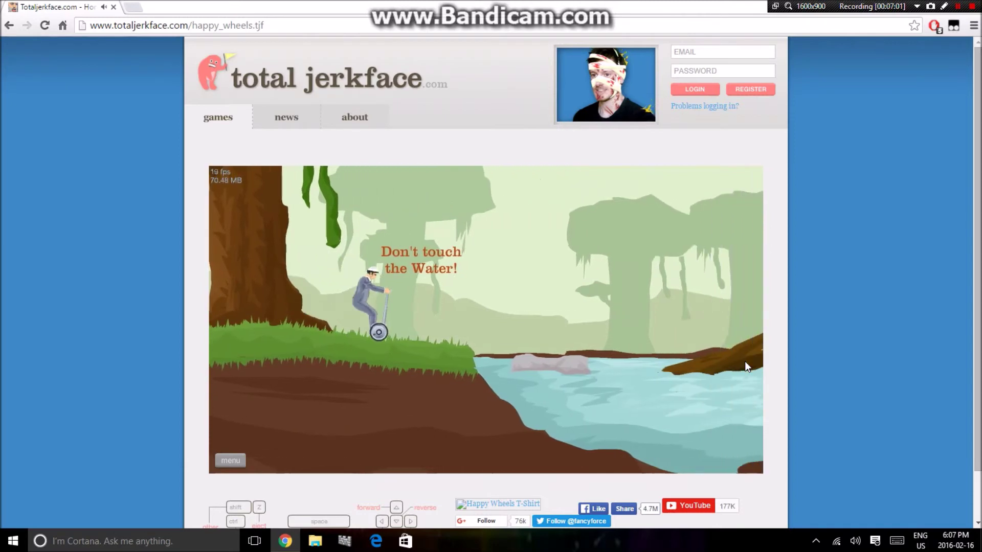
key("Up")
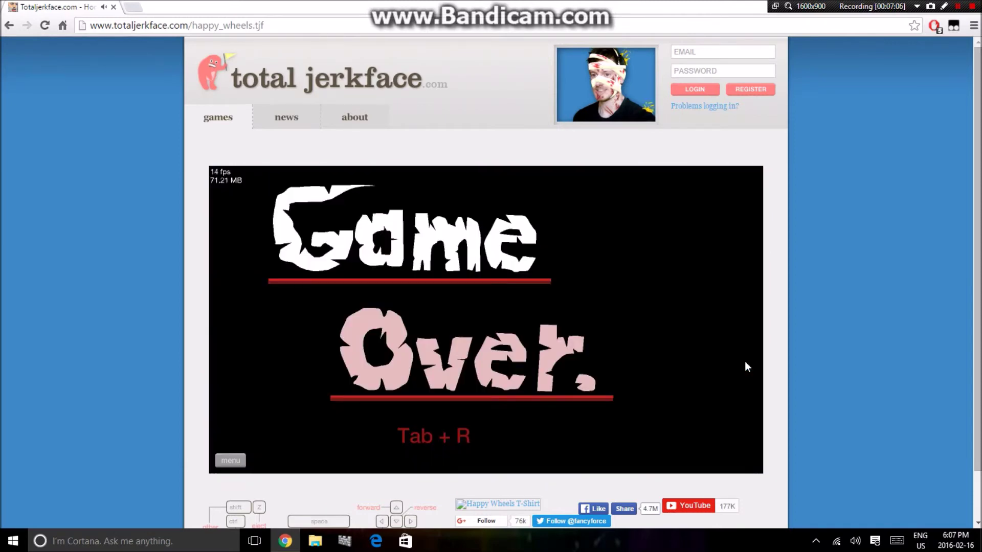
Restart after game over and ride the segway past the bush, water and log toward the cliff.
key("Tab+r")
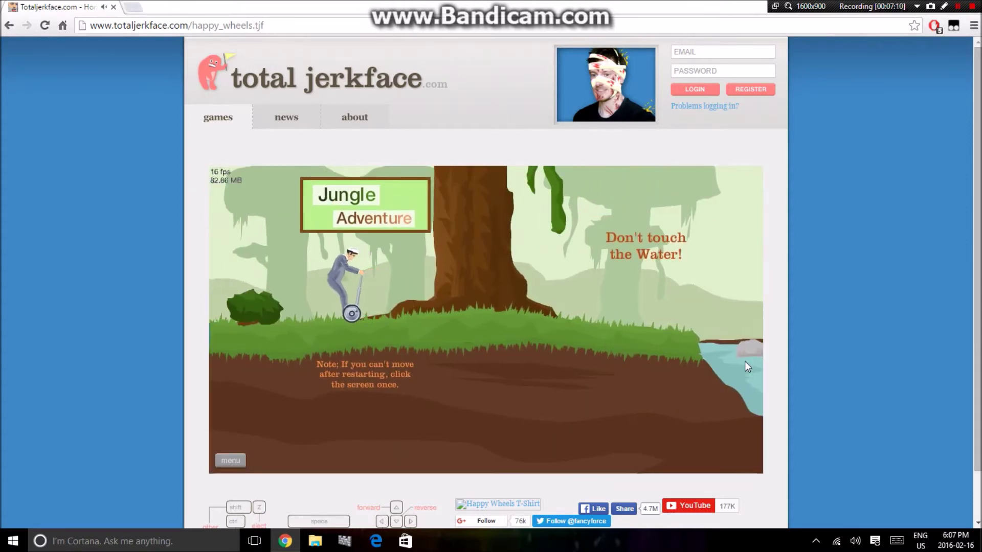
key("Down")
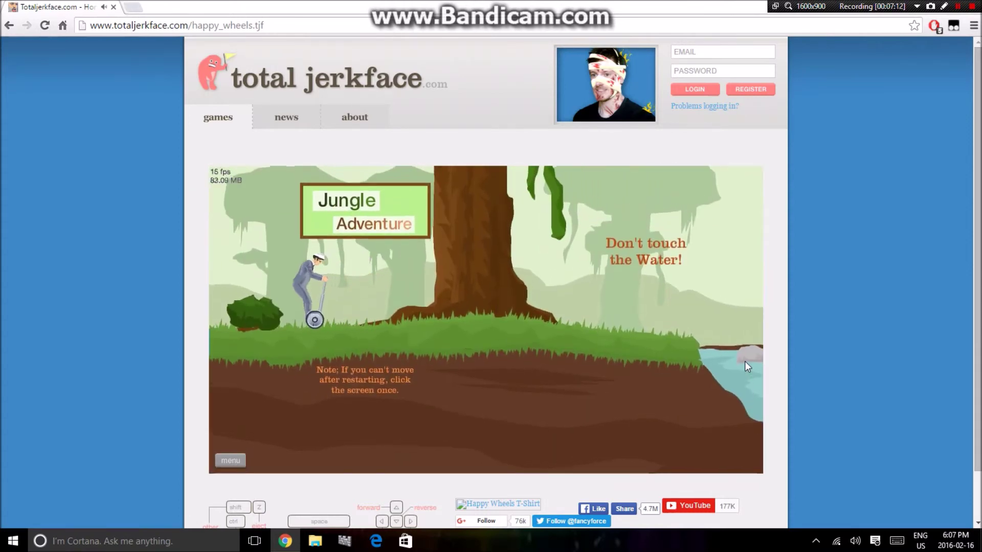
key("Down")
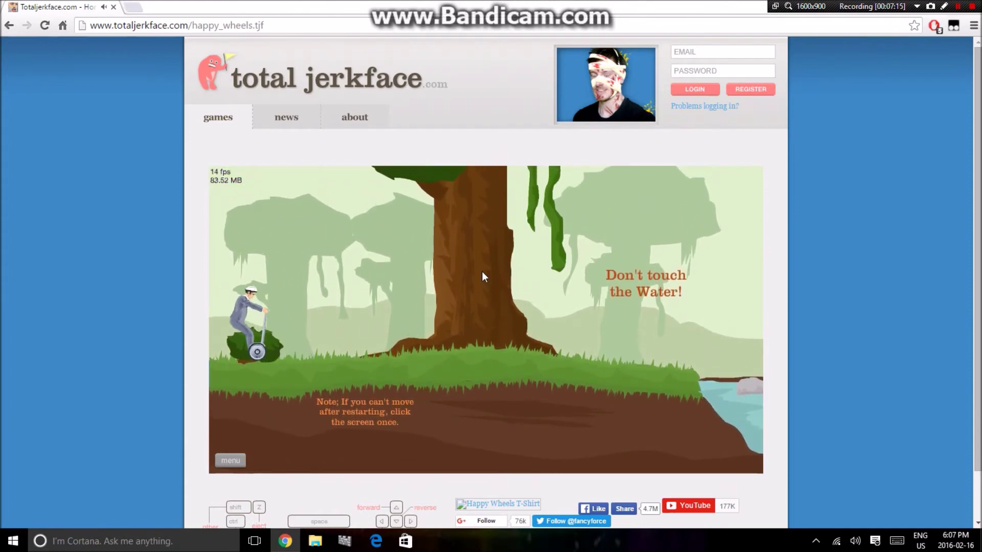
key("Up")
key("Up")
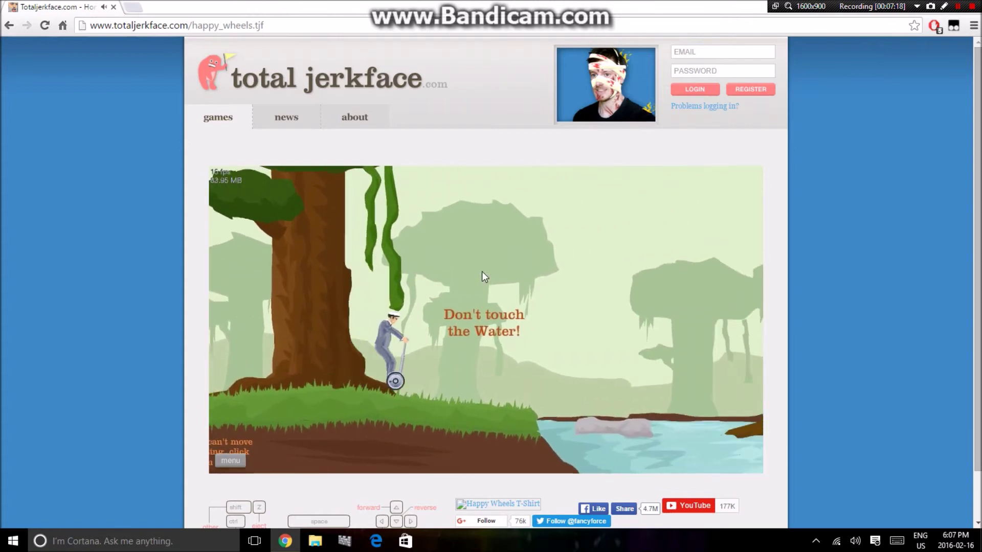
key("Up")
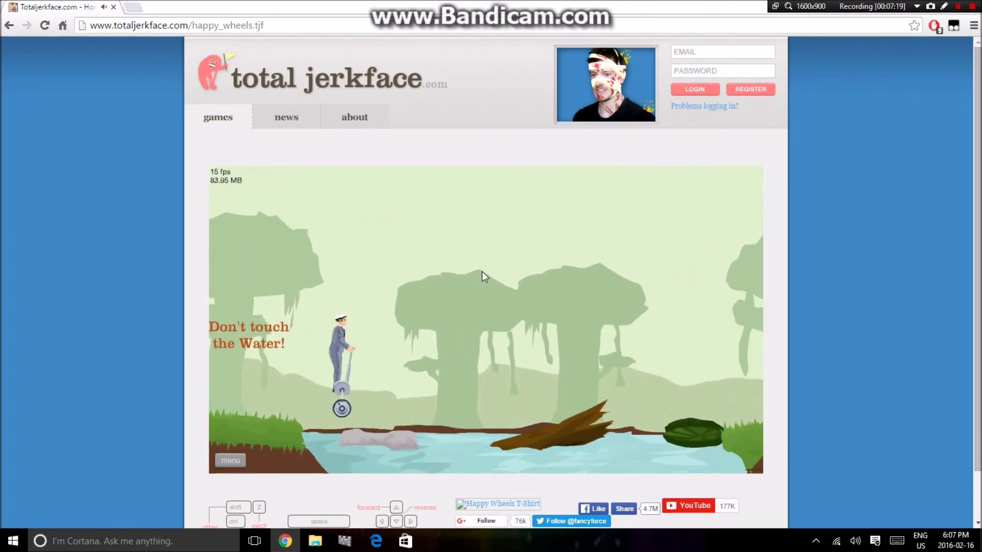
key("Up")
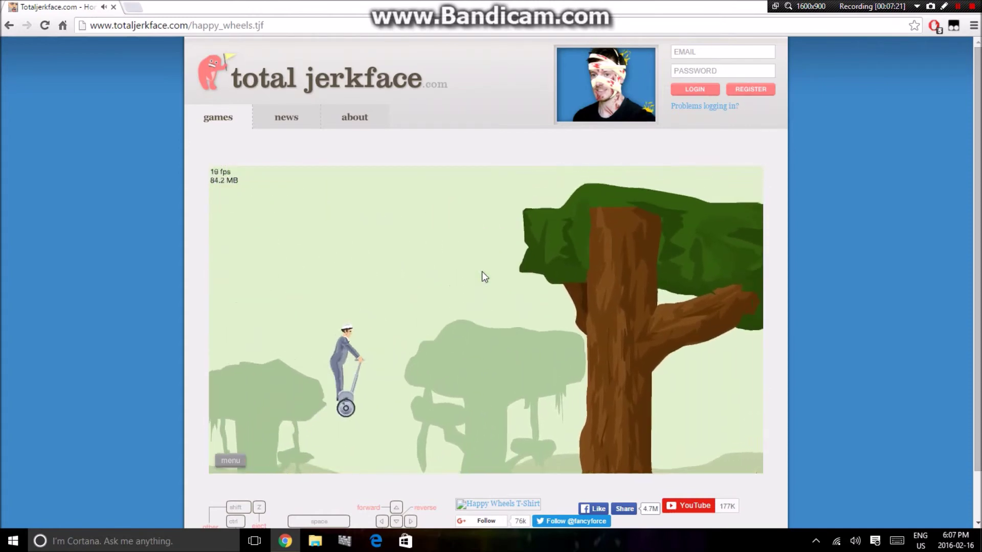
key("Up")
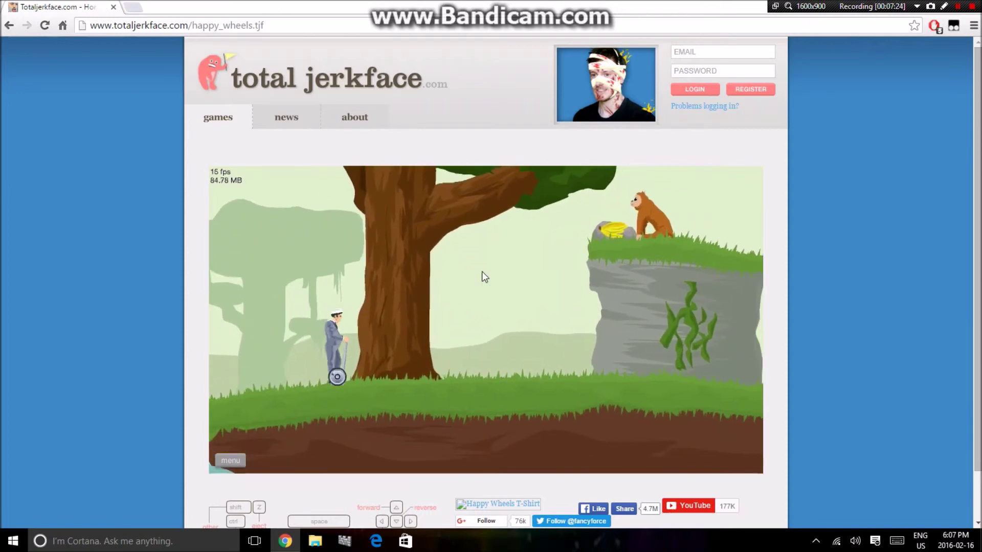
key("Up")
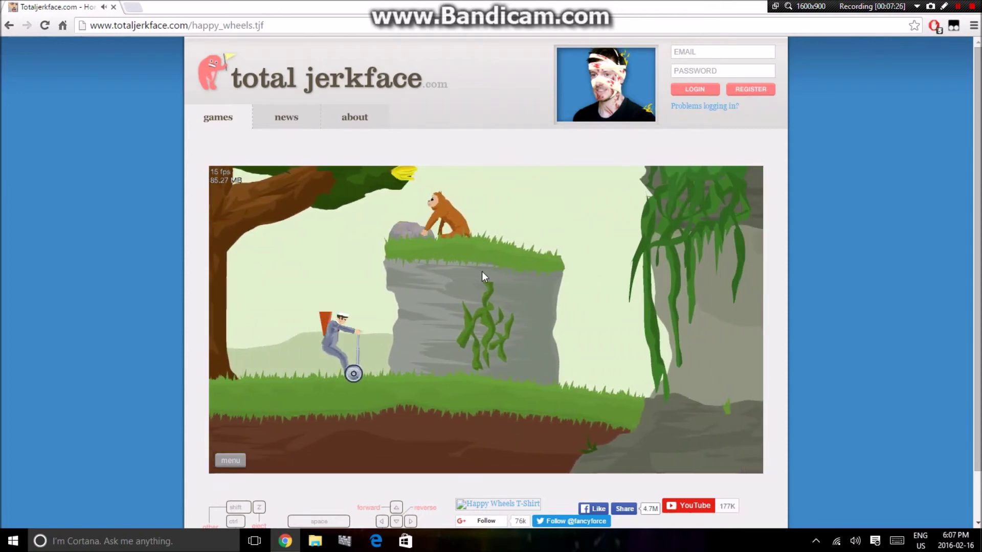
key("Up")
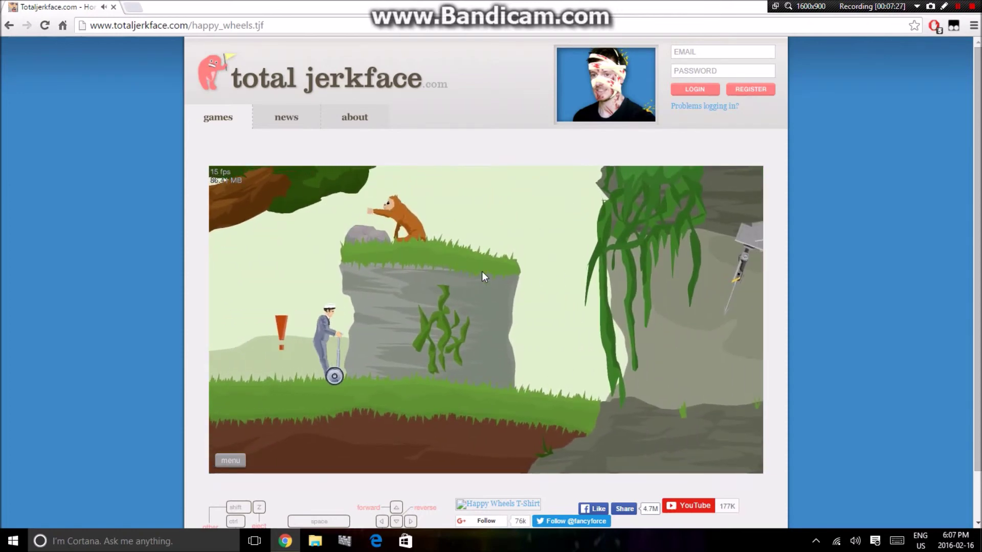
key("Up")
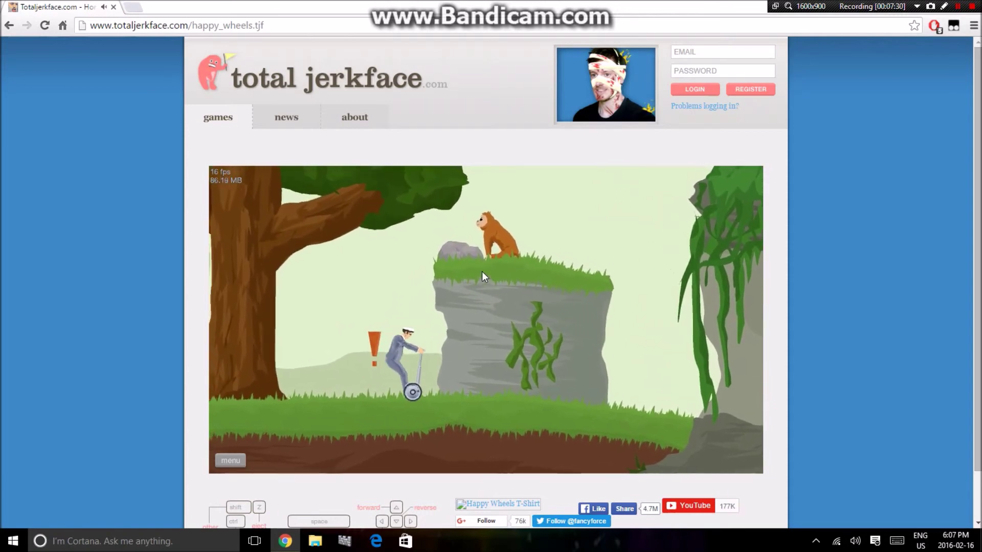
Back away from the cliff, then ride past it and push through the laser turrets.
key("Down")
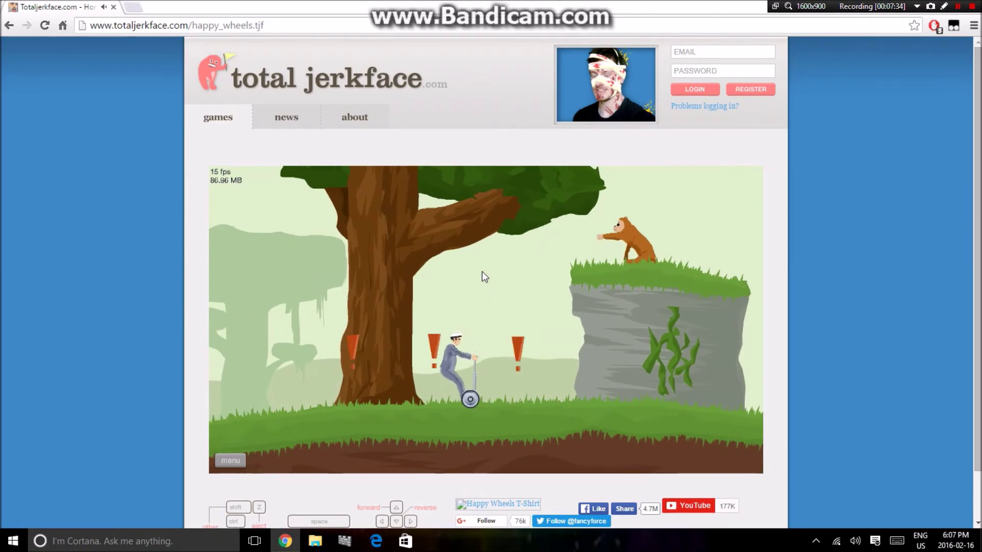
key("Down")
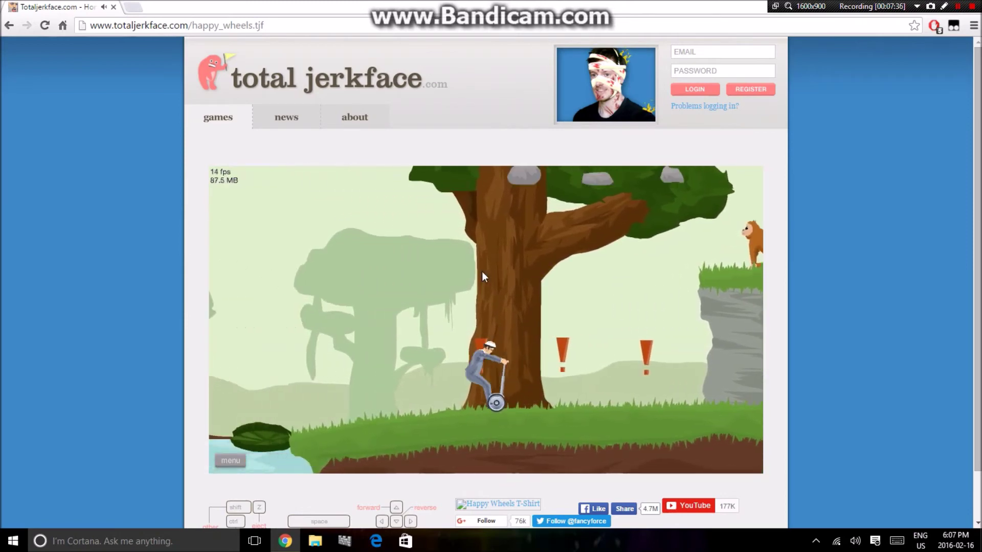
key("Up")
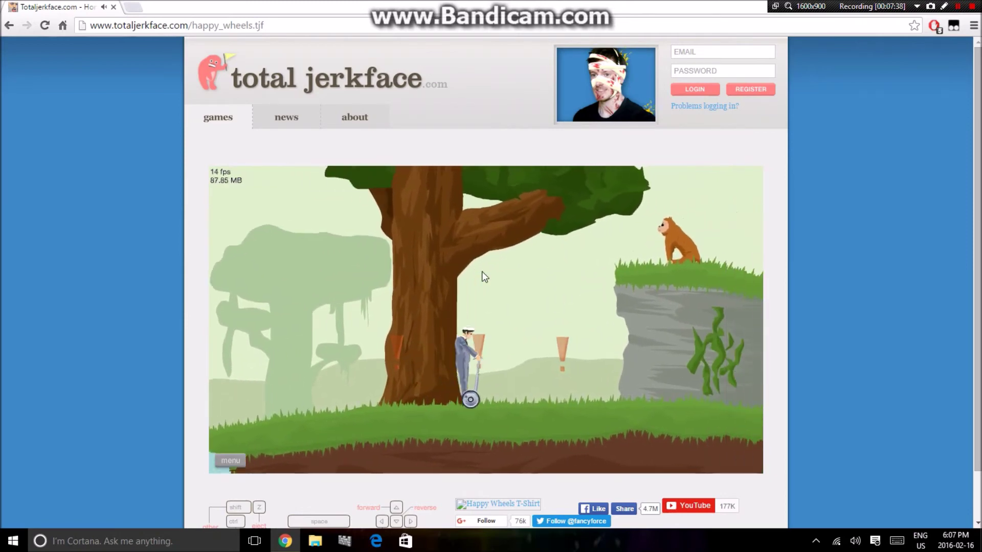
key("Up")
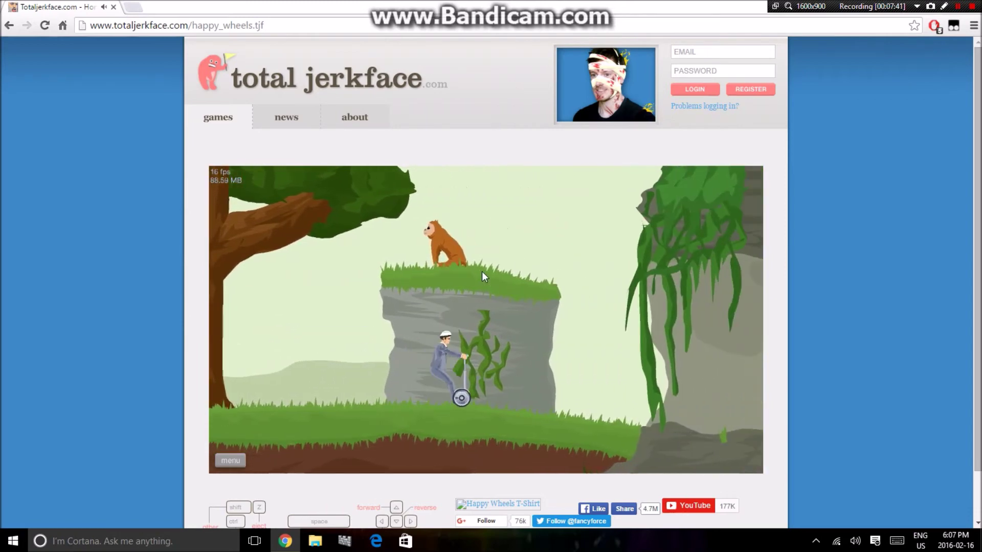
key("Up")
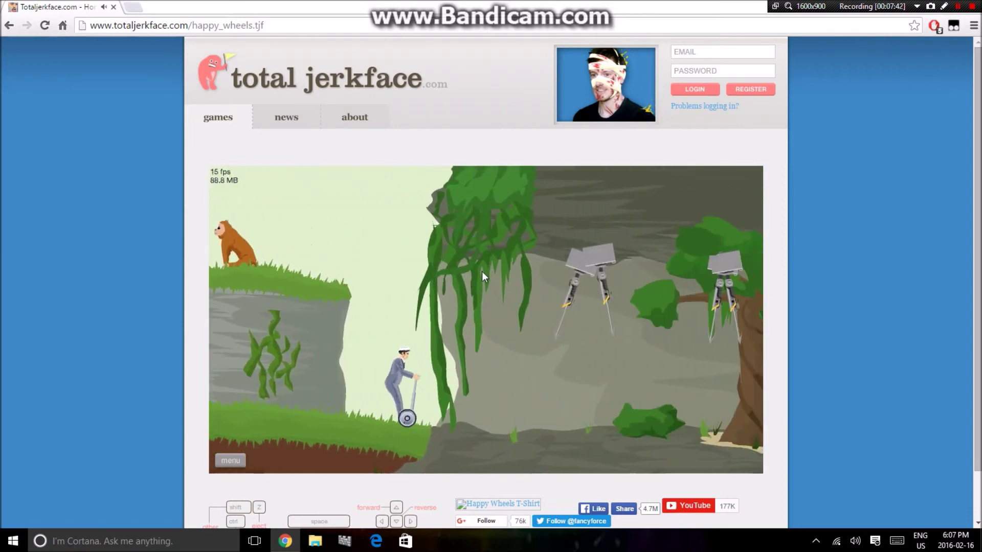
key("Down")
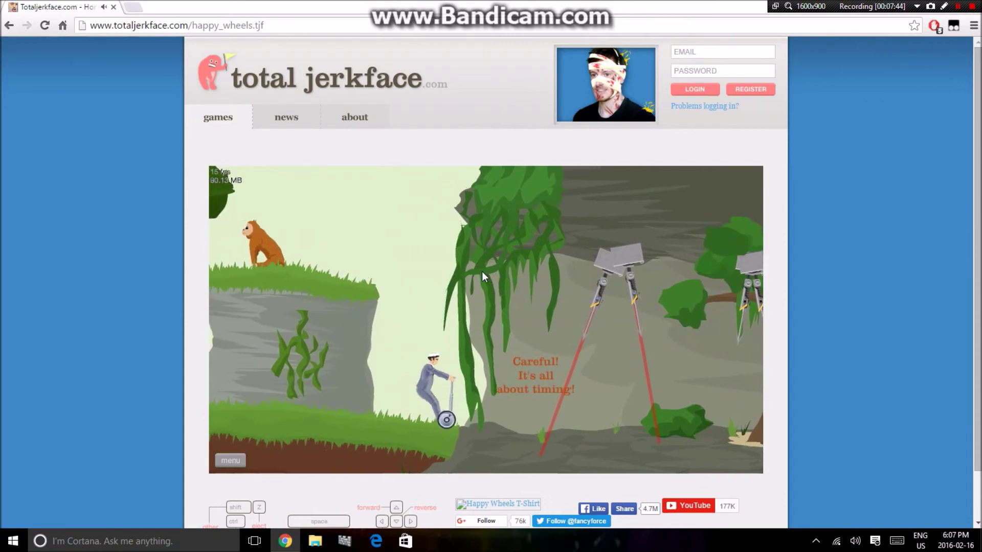
key("Up")
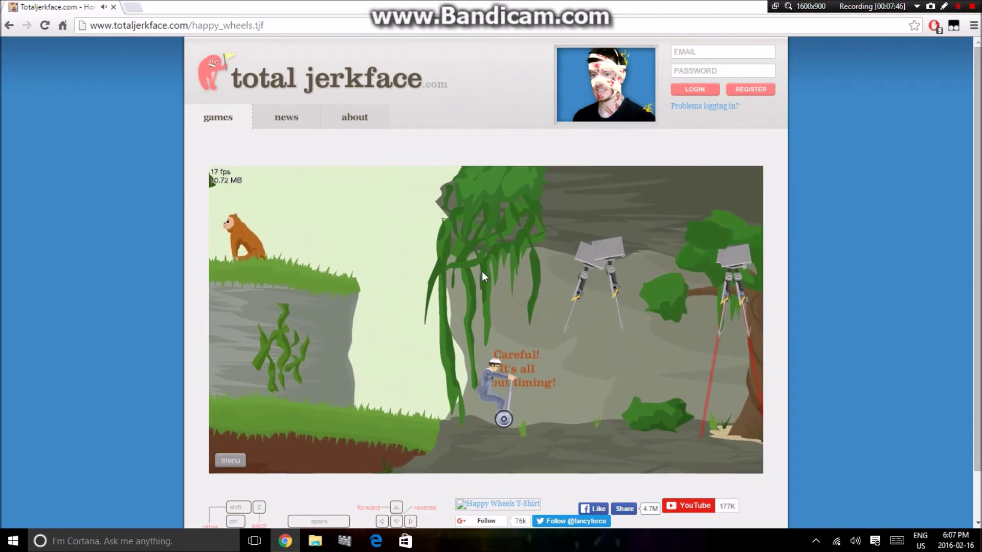
key("Up")
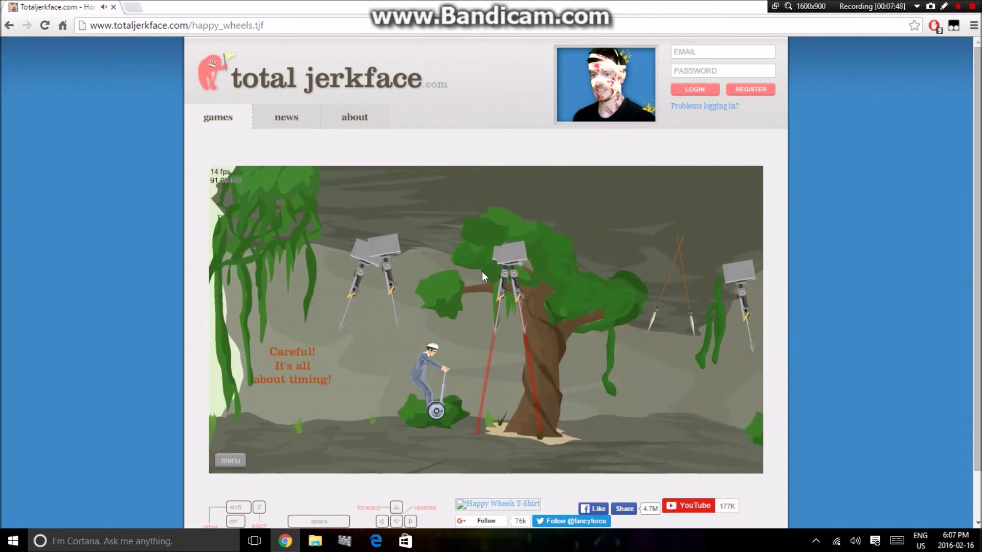
key("Up")
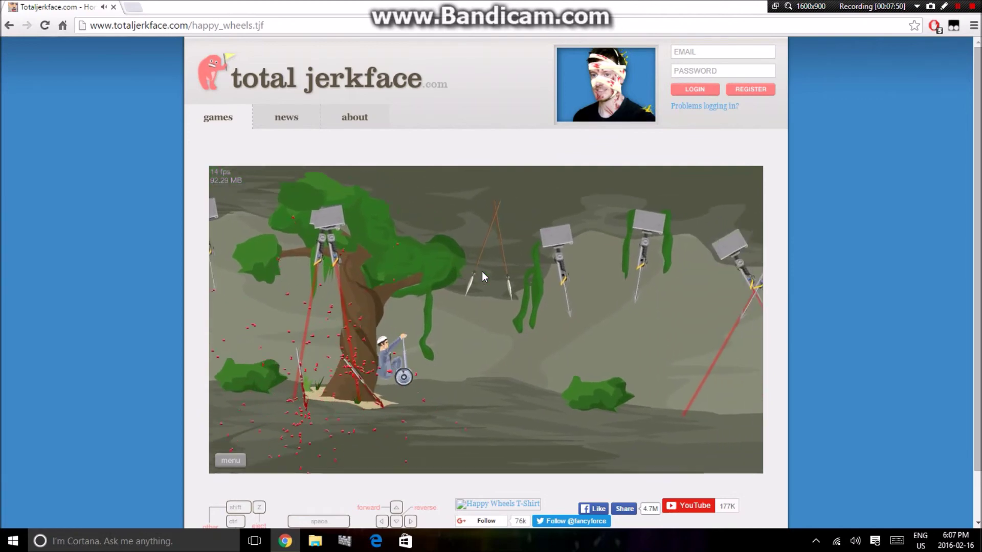
key("Up")
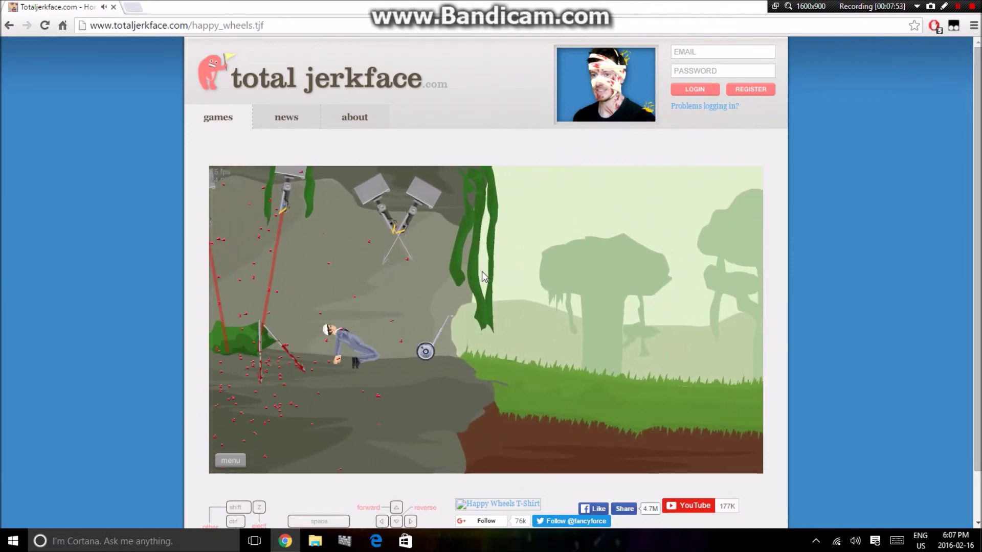
Pause the game and restart Jungle Adventure Fix from the beginning.
key("Escape")
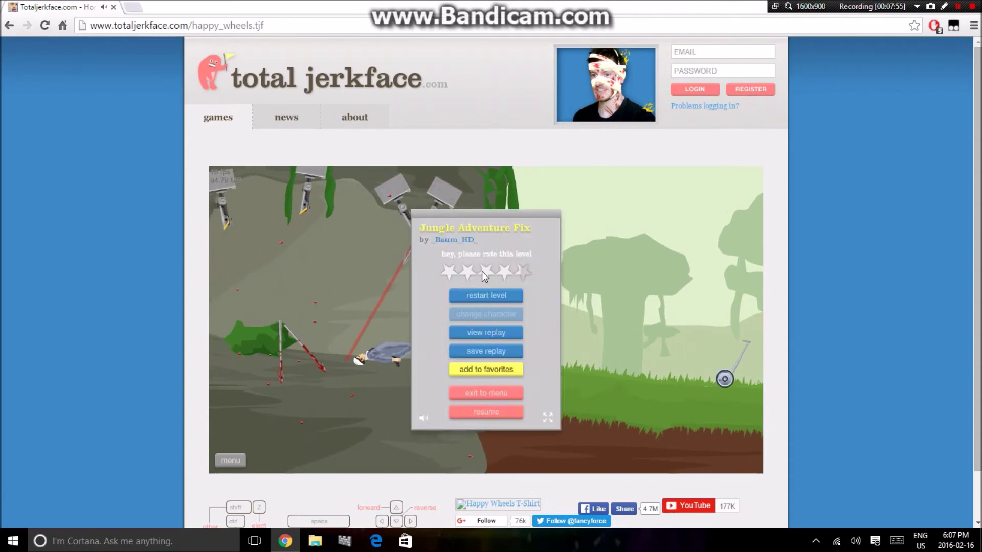
key("Return")
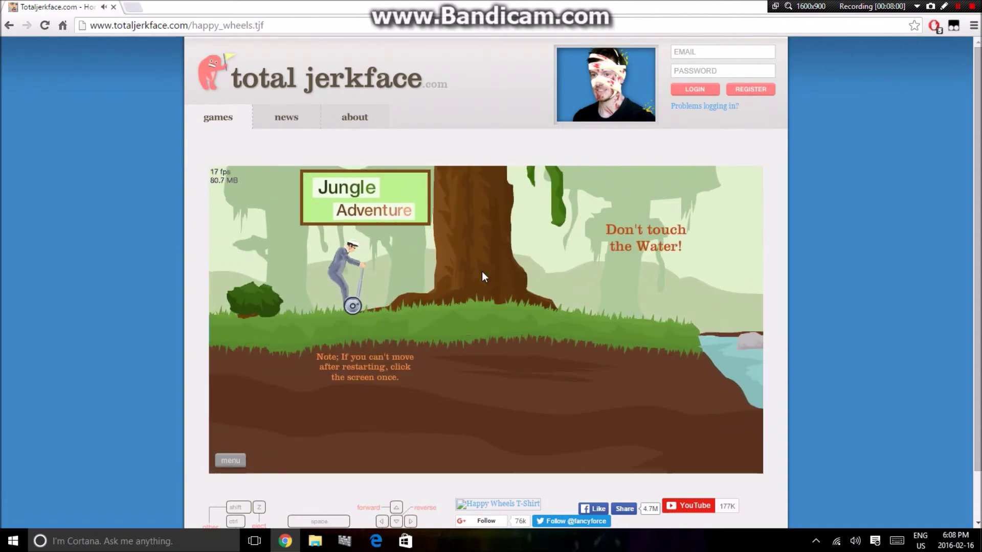
key("Down")
Ride from the start past the big tree and across the lily pad to the monkey cliff.
key("Up")
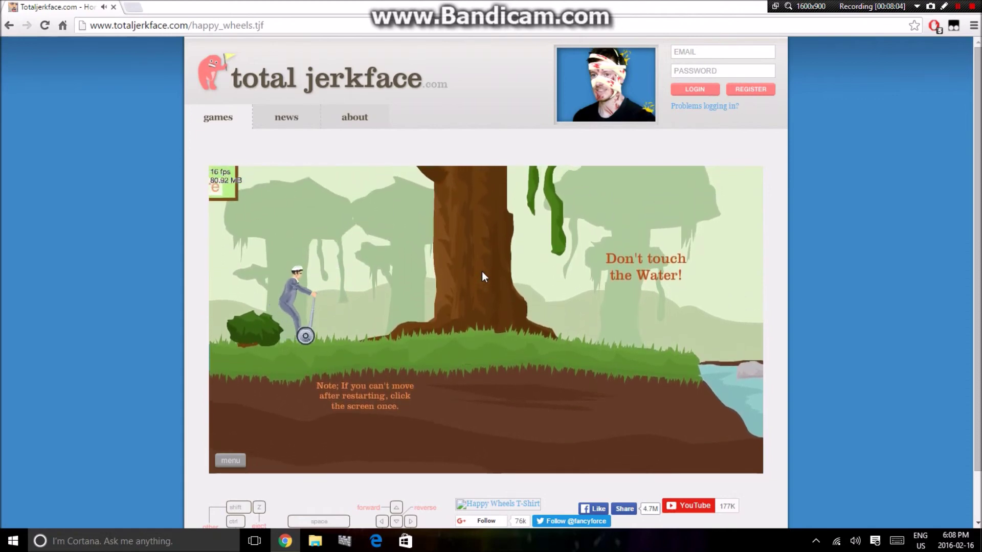
key("Up")
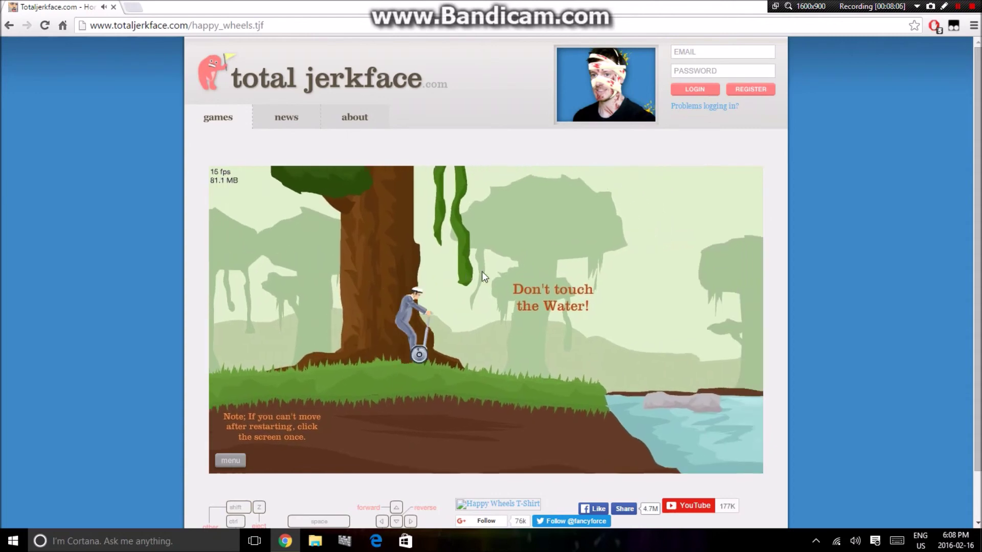
key("Up")
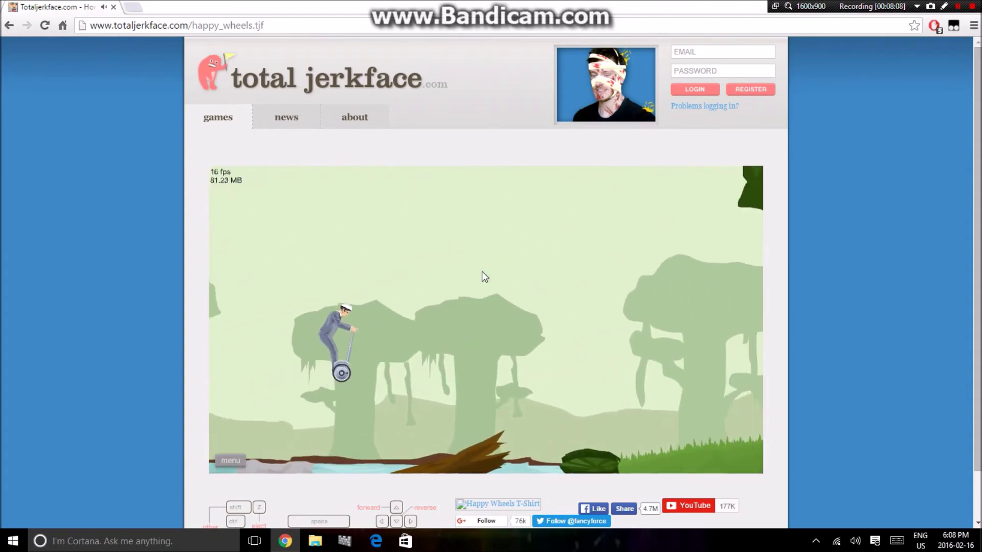
key("Up")
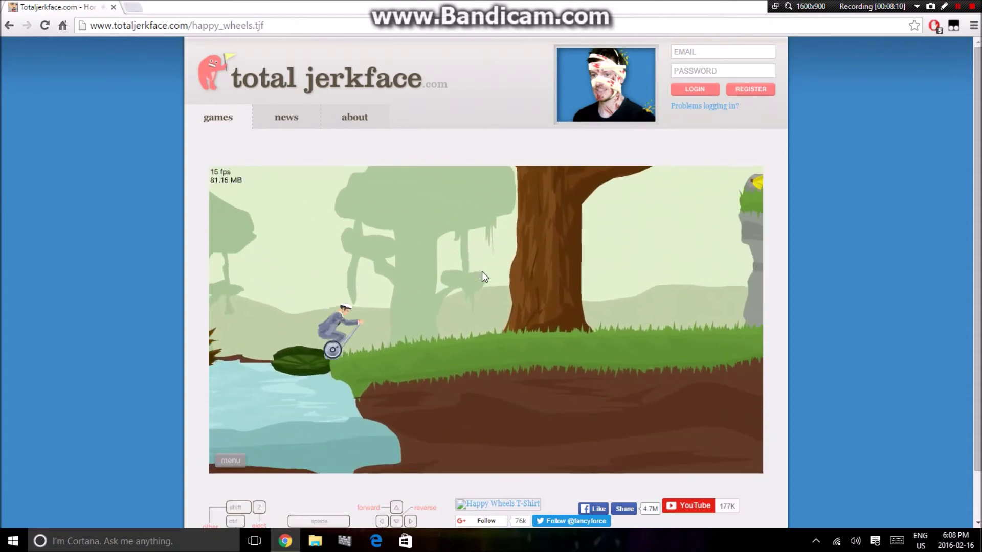
key("Up")
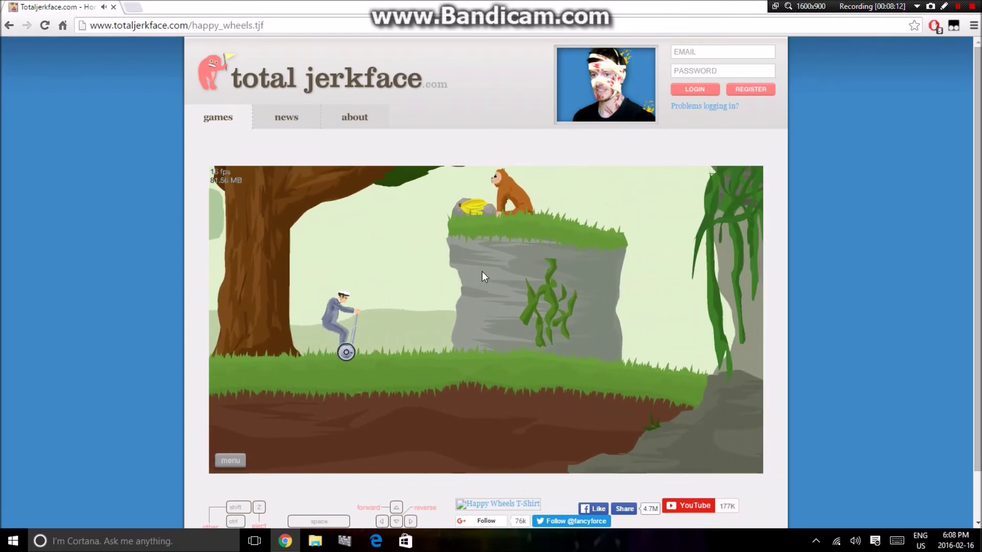
key("Up")
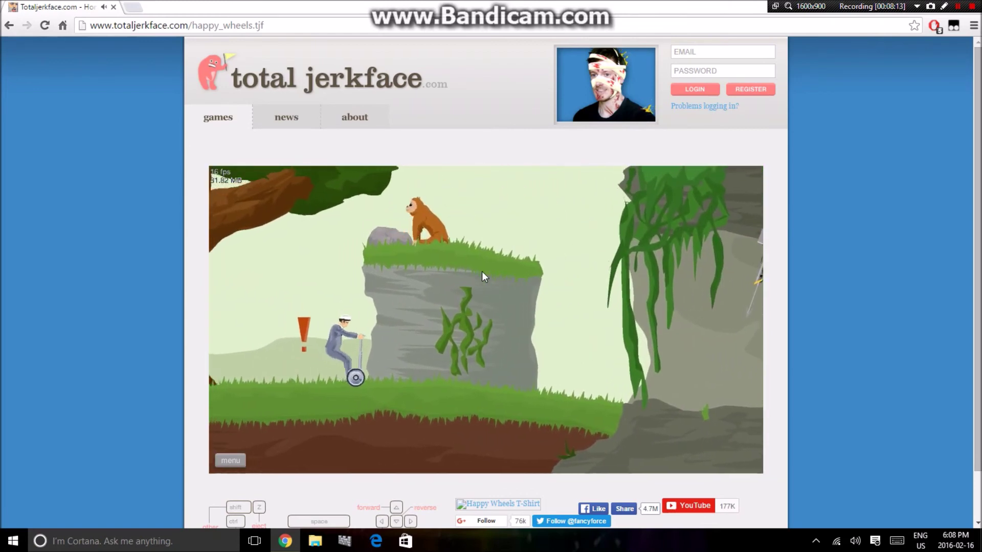
key("Up")
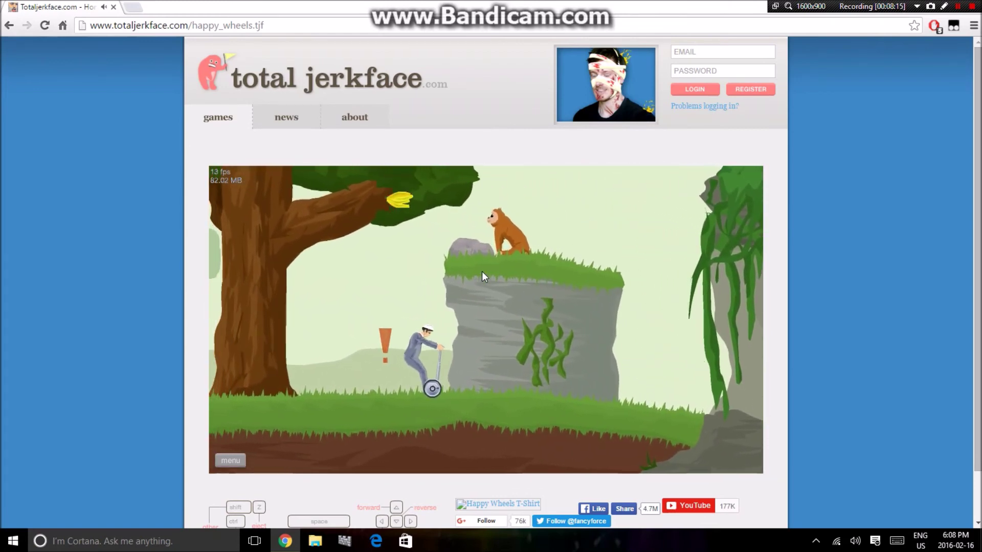
Wait out the falling objects, ride into the laser trap, then pause and exit to the levels list.
key("Down")
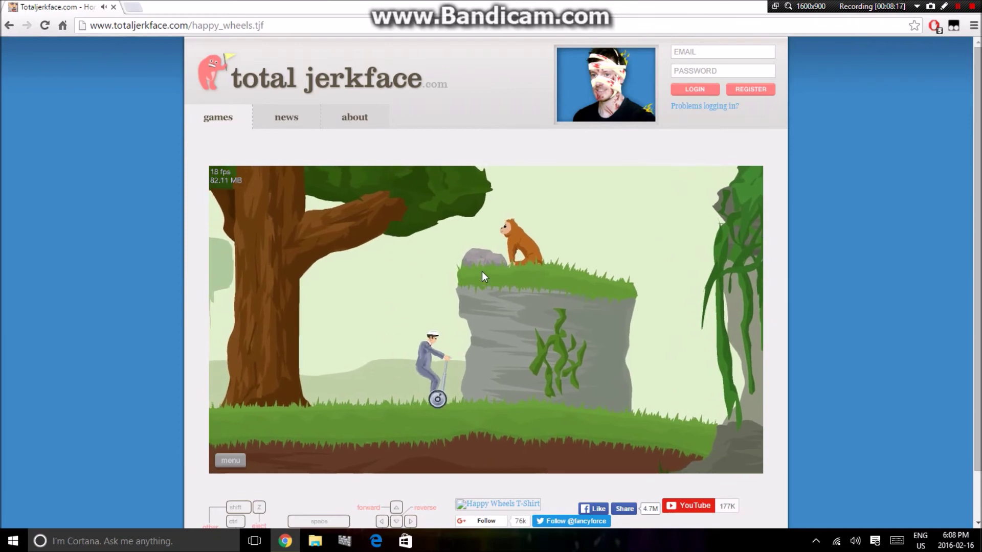
key("Down")
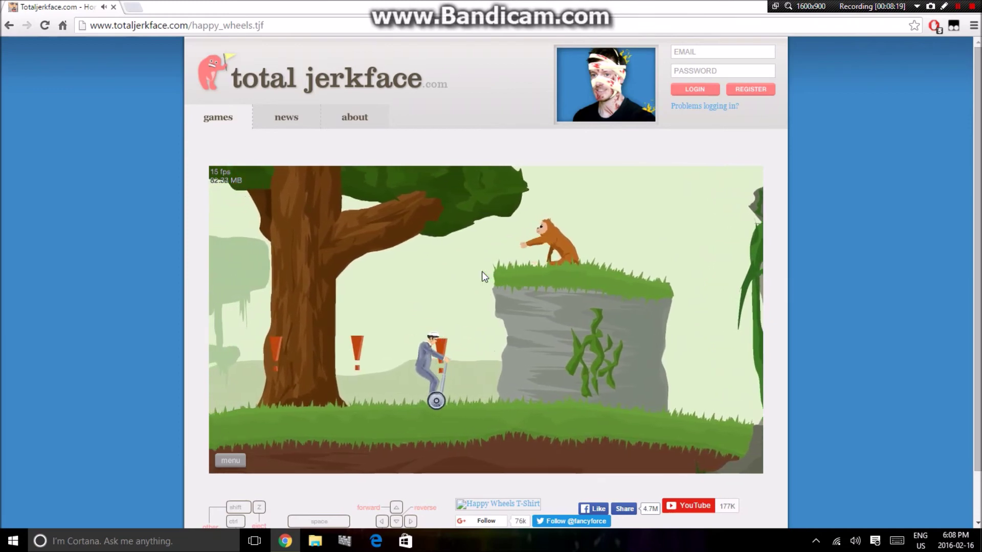
key("Down")
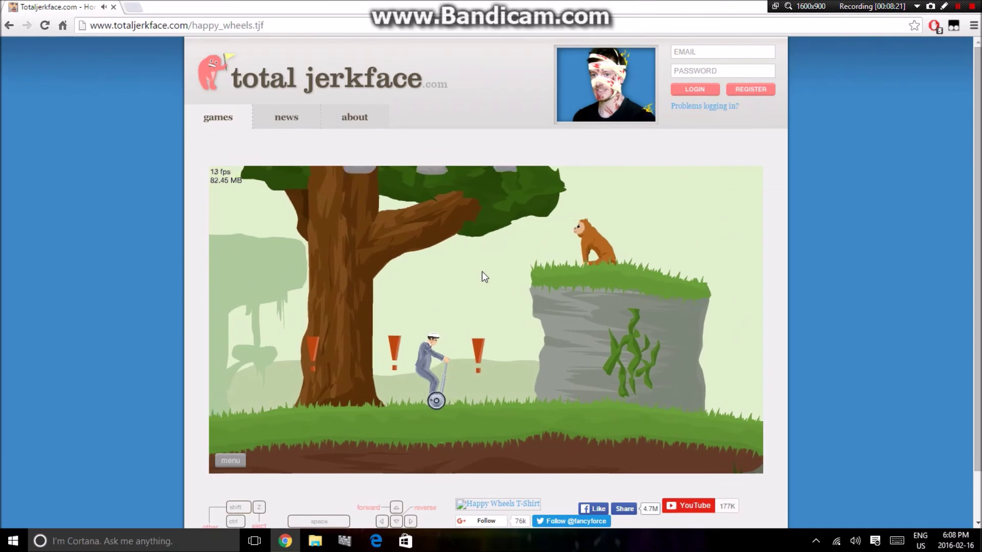
key("Up")
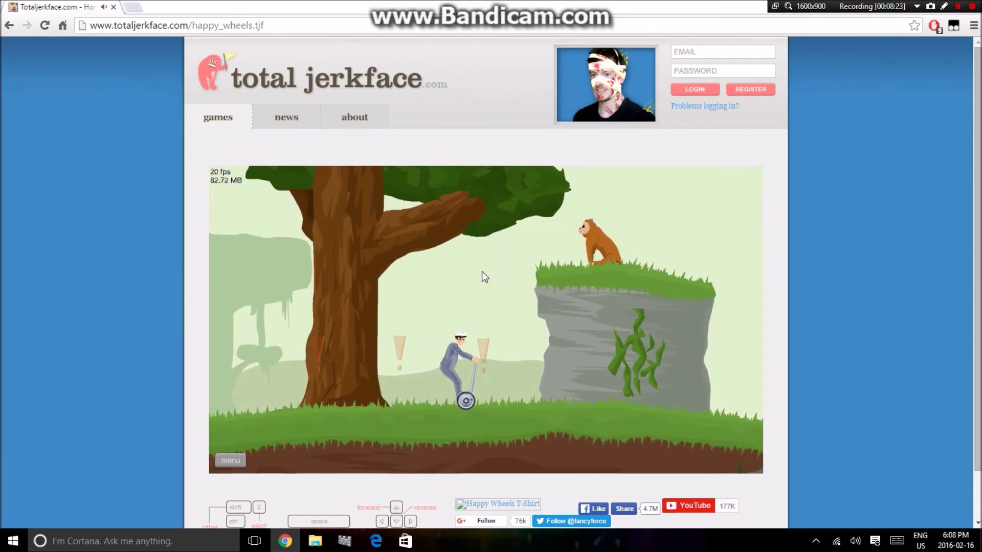
key("Up")
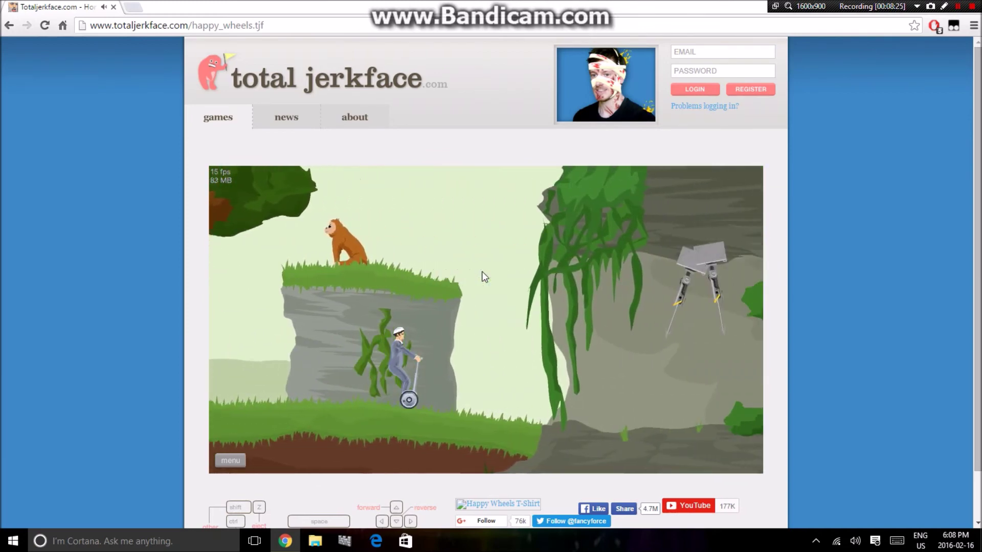
key("Up")
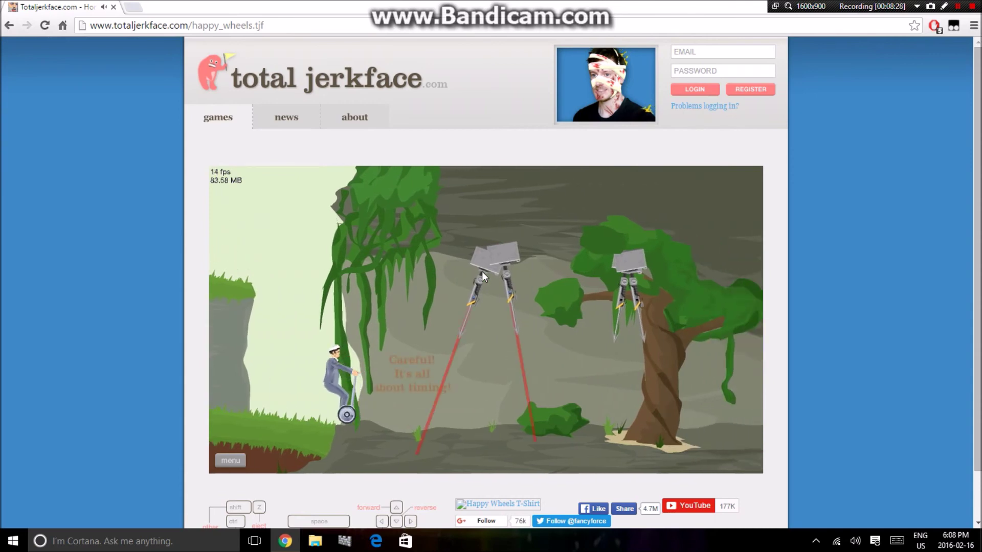
key("Up")
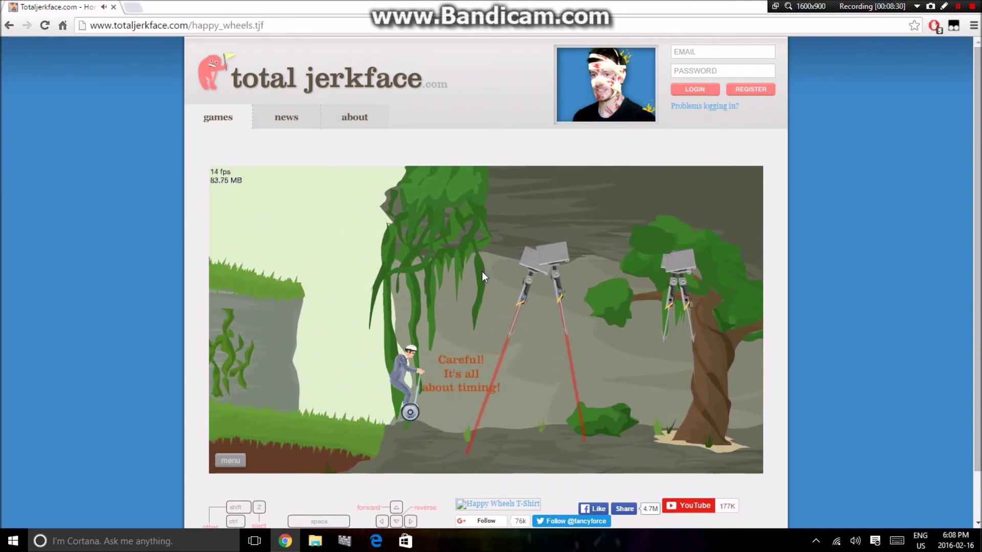
key("Up")
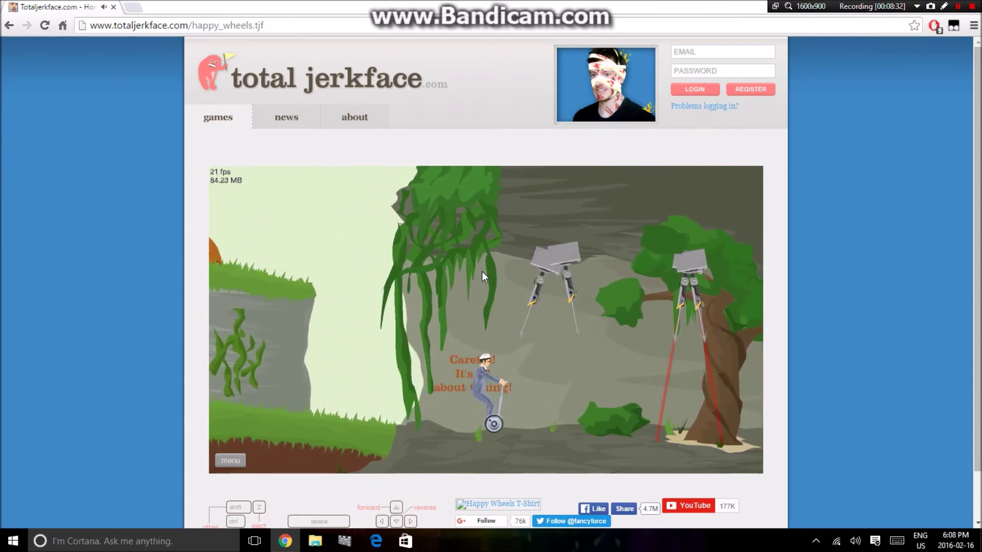
key("Up")
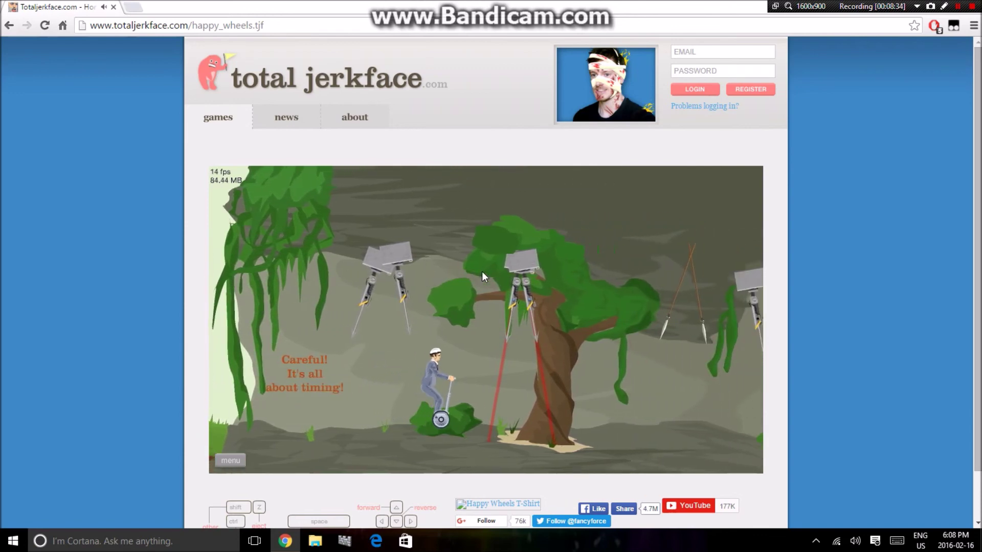
key("Up")
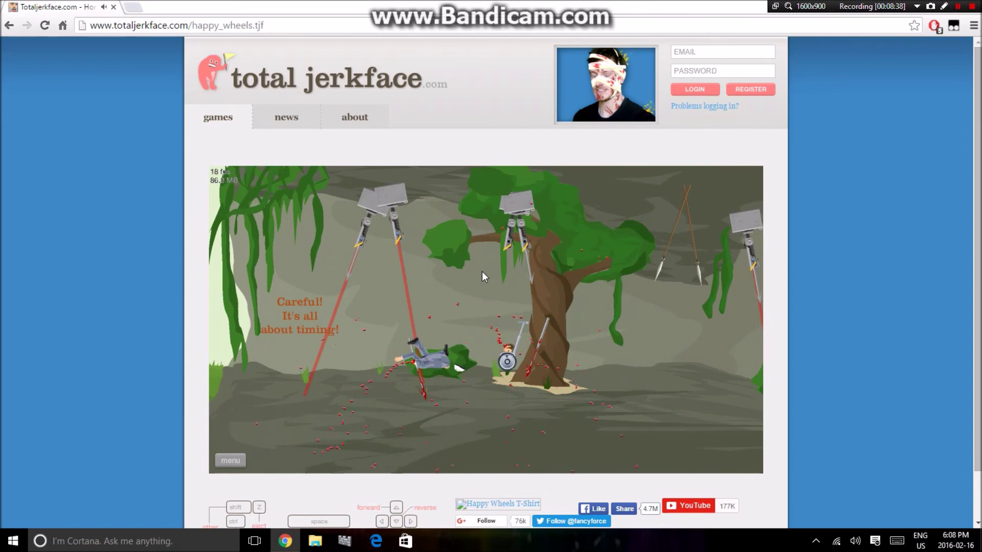
key("Escape")
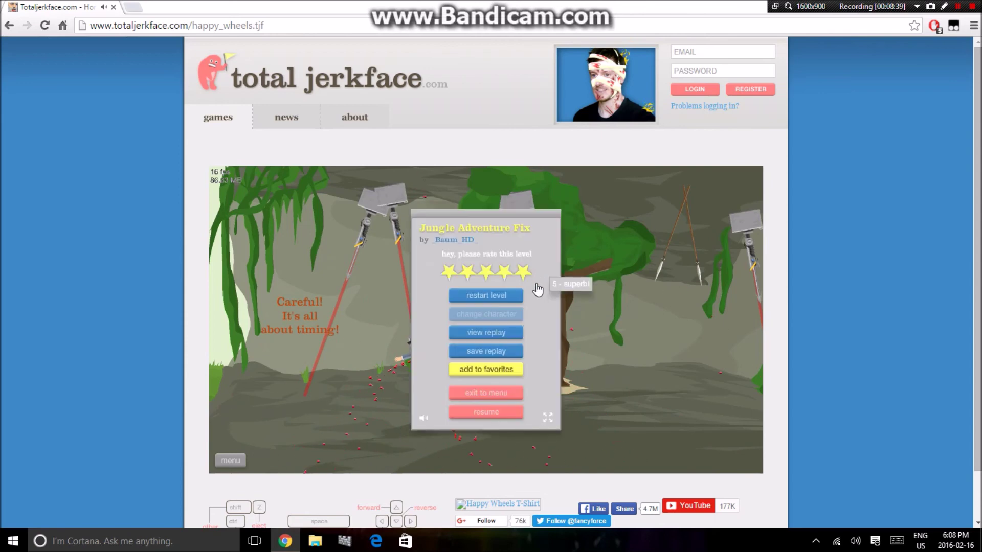
left_click(502, 390)
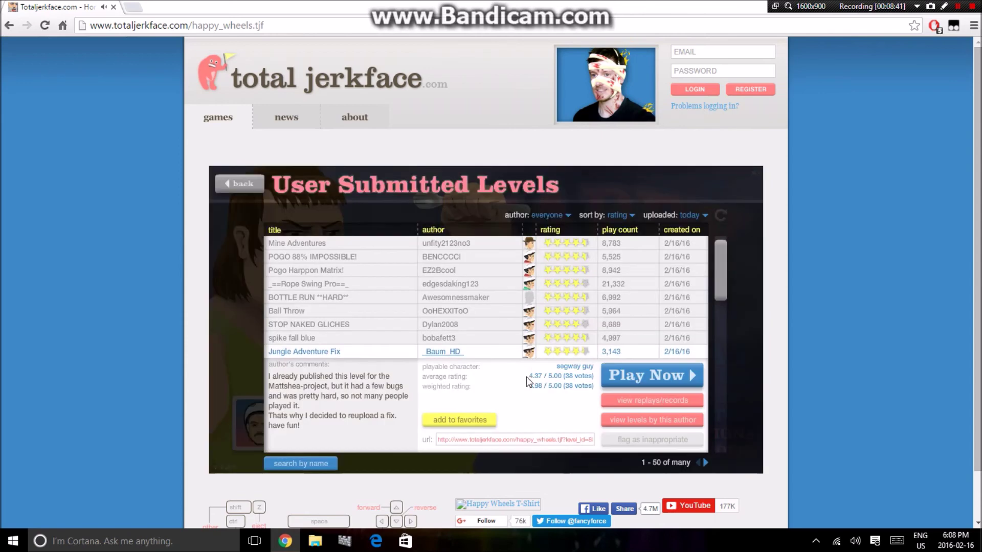